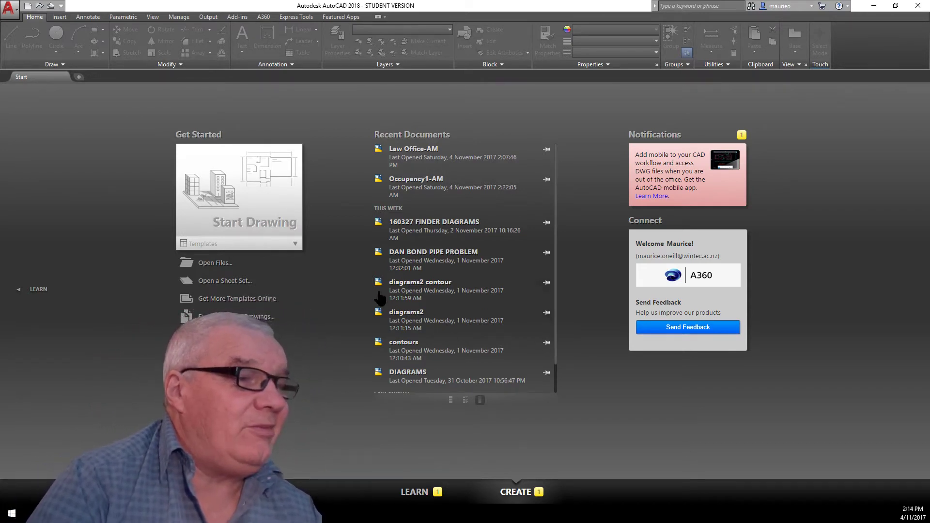
Step: Open the existing drawing Wheel-Section-M from the COURSE FILES folder
click(16, 11)
mouse_move(34, 90)
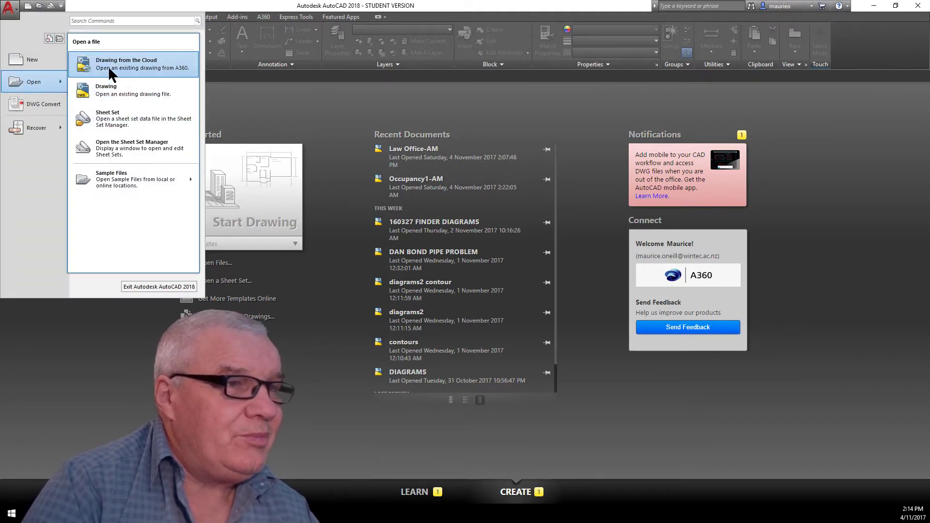
click(109, 95)
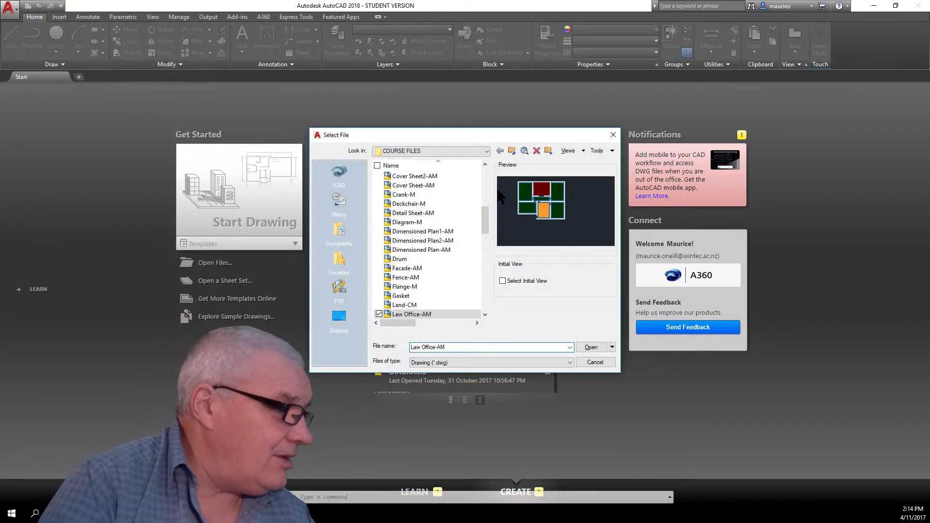
drag(487, 216, 495, 304)
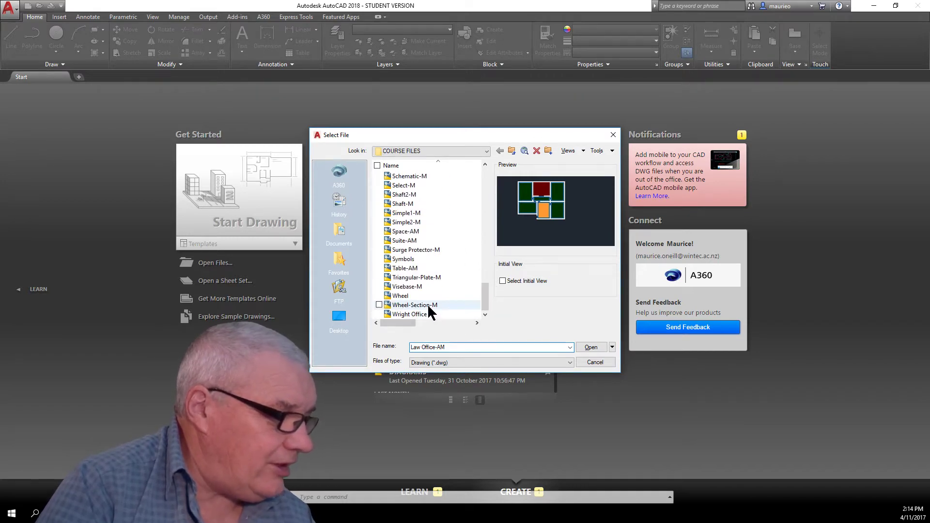
double_click(421, 305)
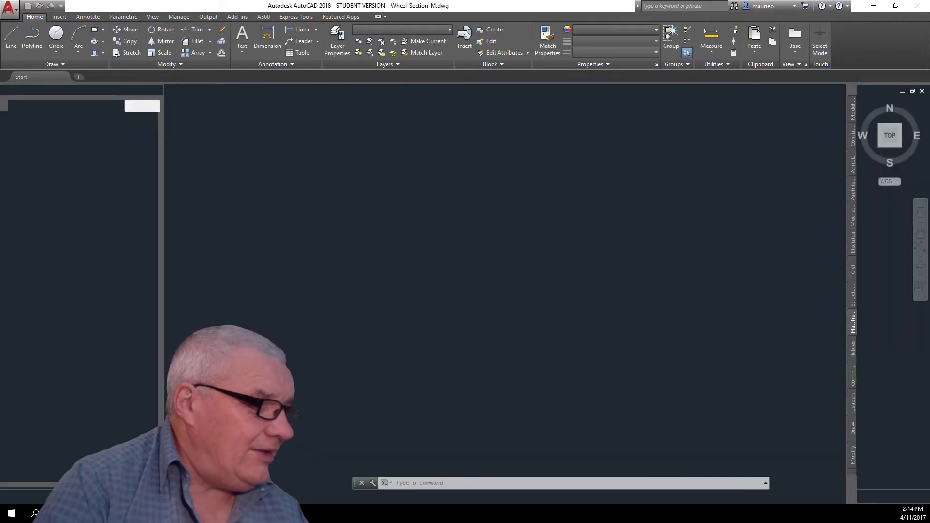
Step: Make Hatching the current layer
scroll(487, 317, down, 6)
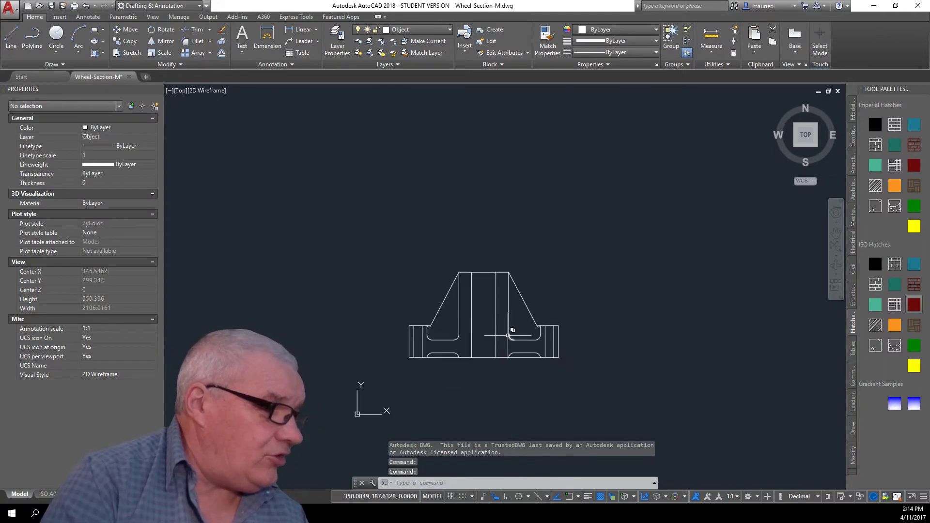
middle_drag(511, 328, 447, 286)
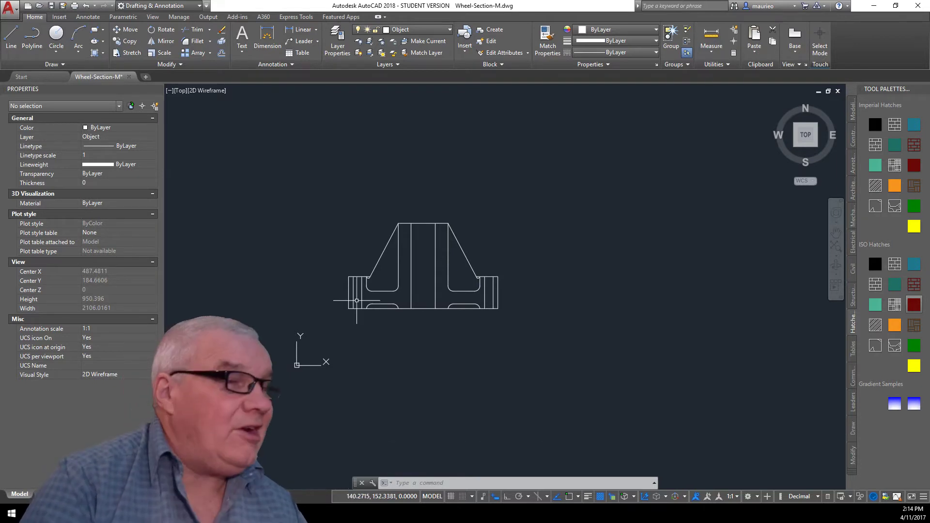
click(450, 28)
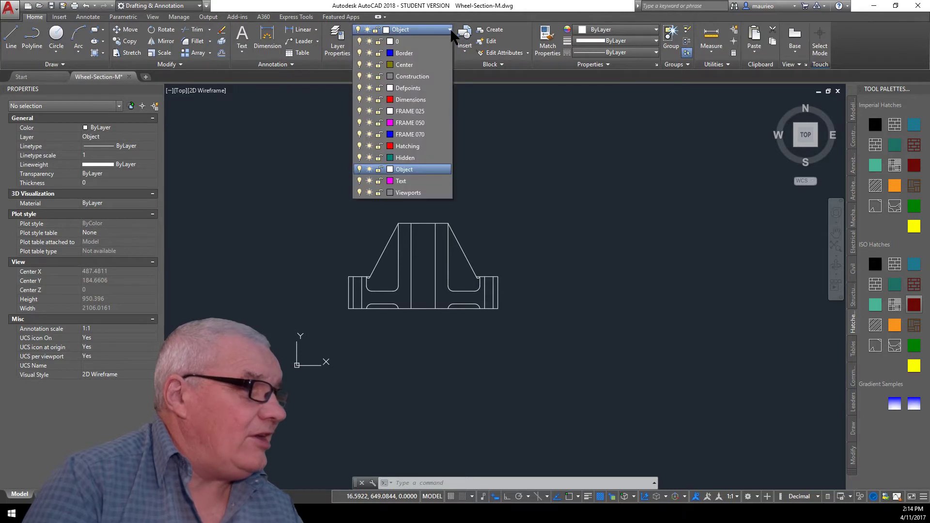
click(404, 145)
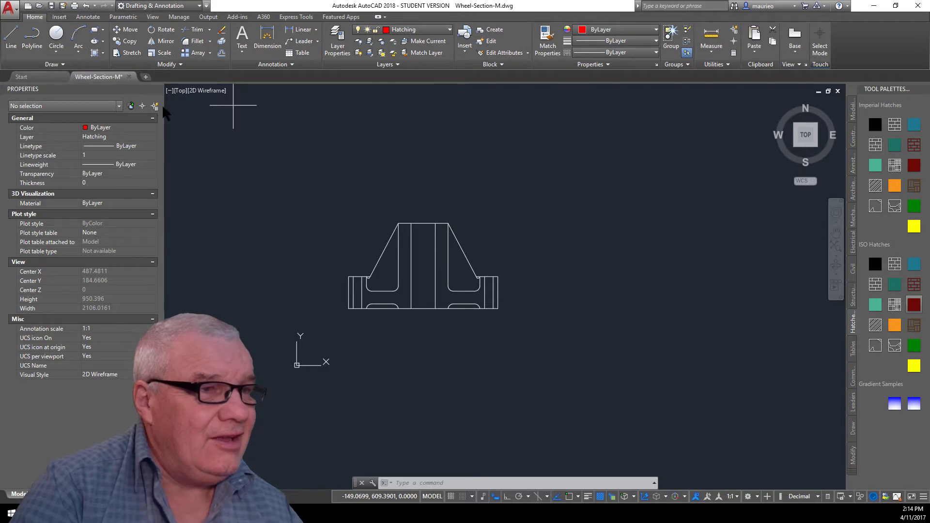
Step: Start a new hatch with the ANSI31 pattern, make it annotative and accept the remaining hatch settings
text(h)
key(Return)
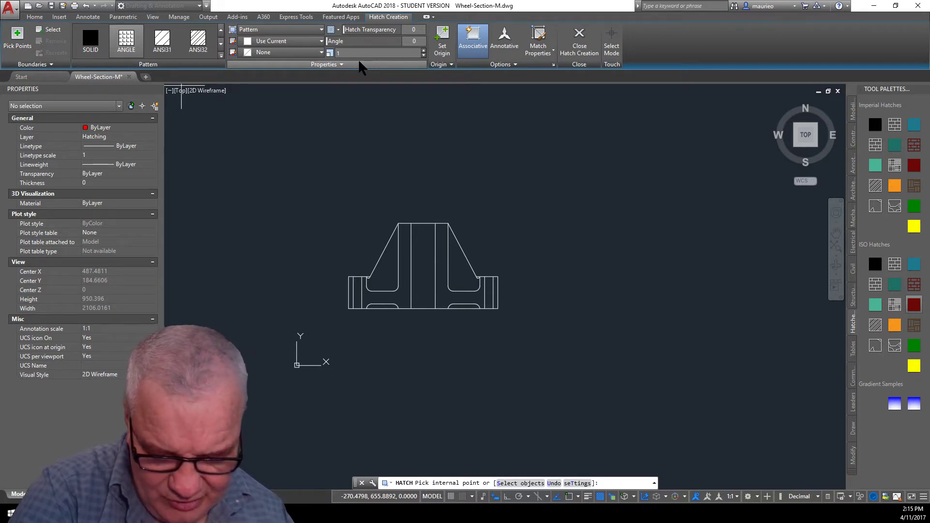
click(162, 43)
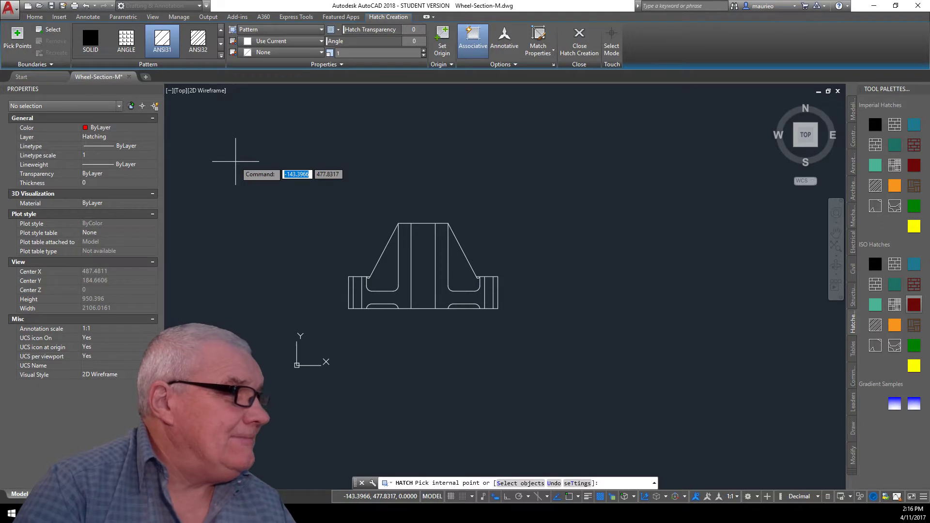
click(512, 43)
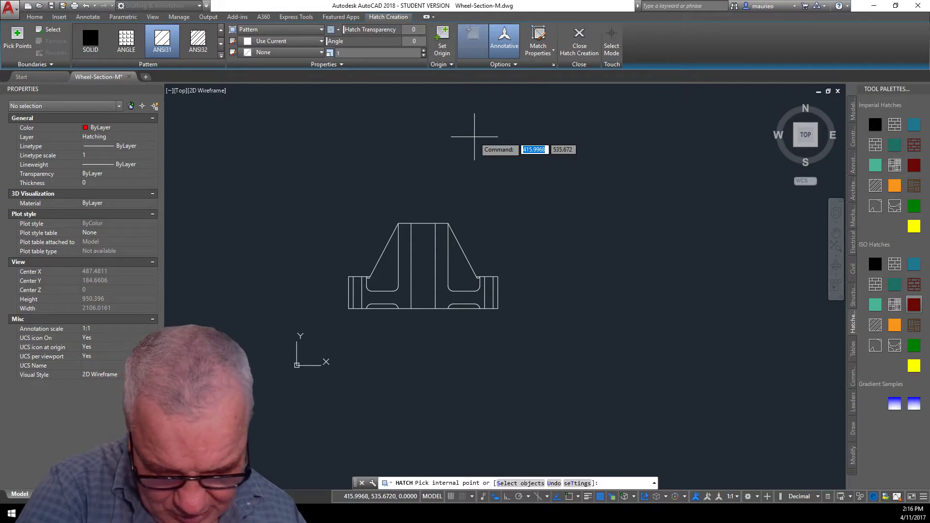
click(552, 64)
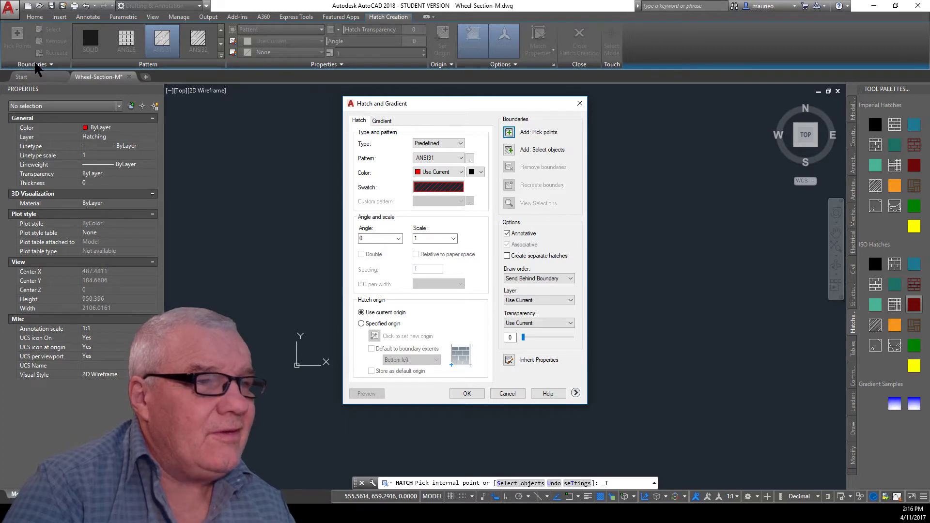
click(476, 393)
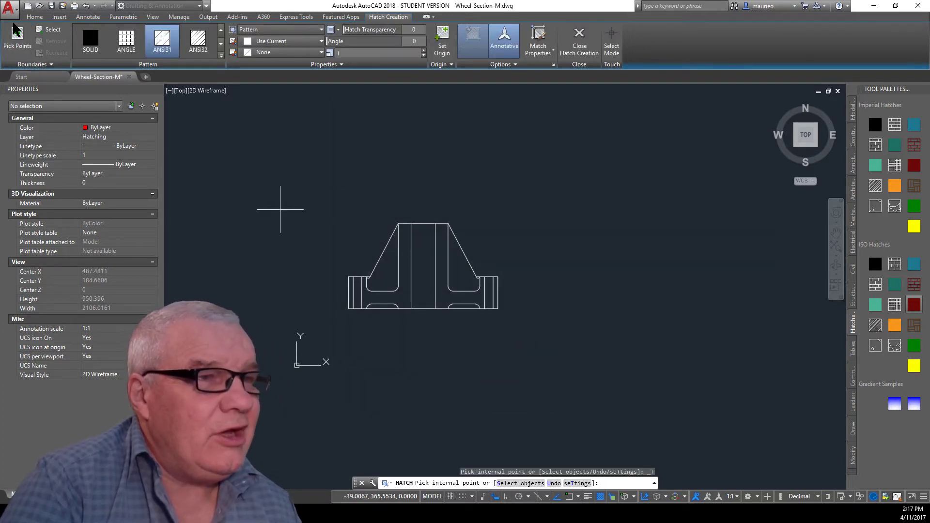
Step: Hatch the two hub-and-web regions and the two narrow outer rim strips of the wheel section by picking internal points
click(17, 39)
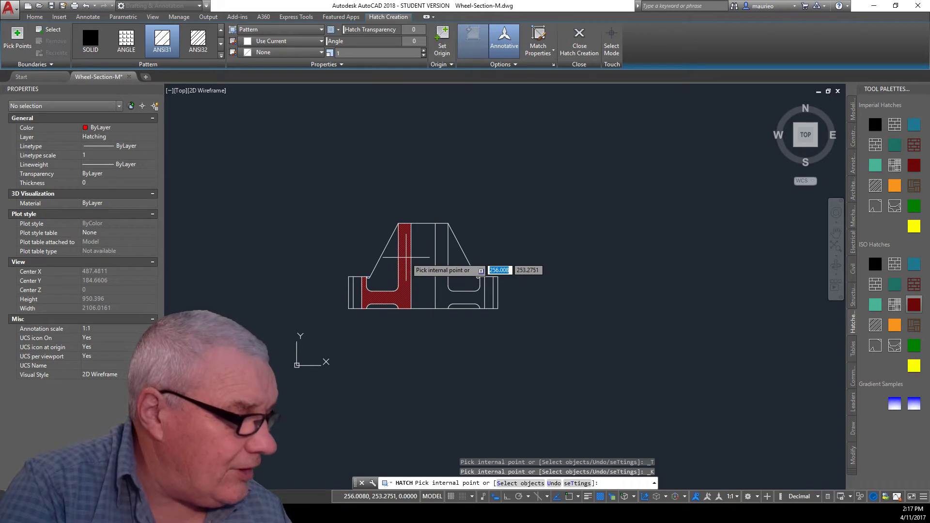
click(406, 258)
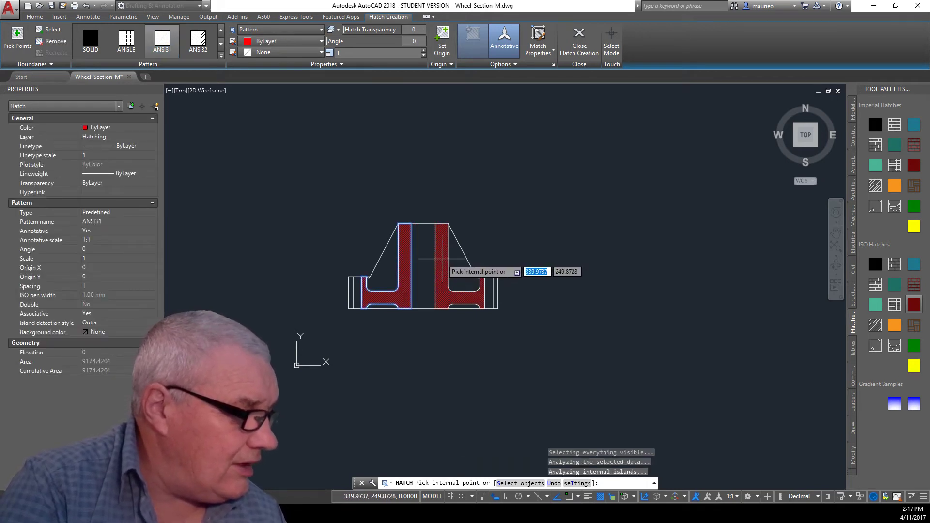
click(442, 258)
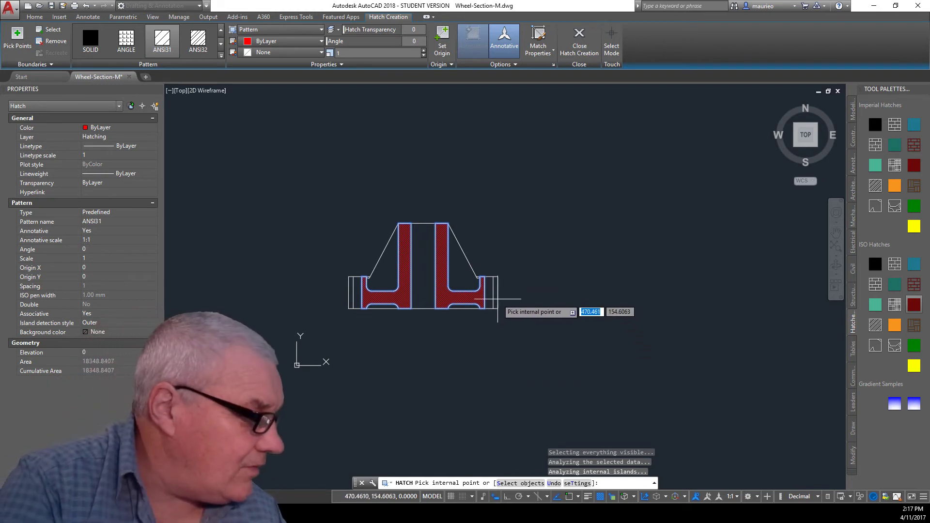
click(497, 297)
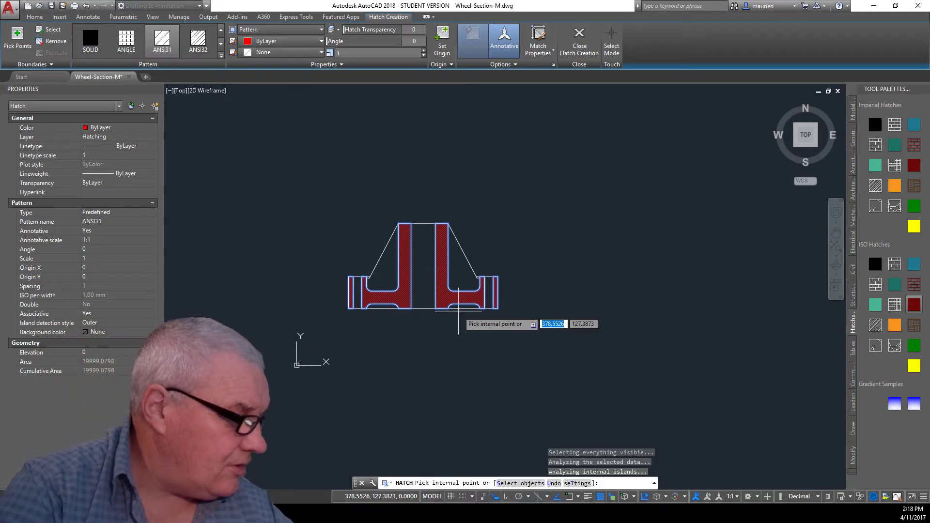
key(Return)
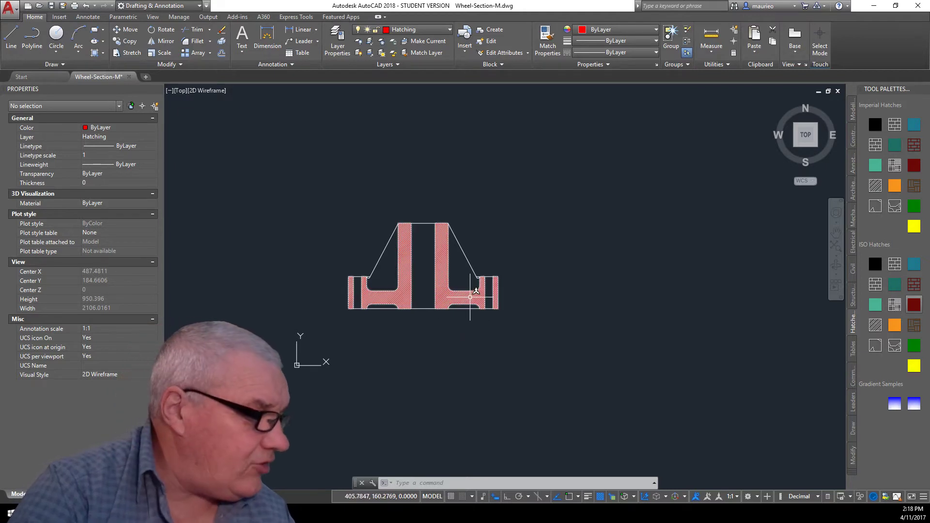
Step: Set the pattern scale of the wheel section's hatch to 4 and finish editing the hatch
click(471, 301)
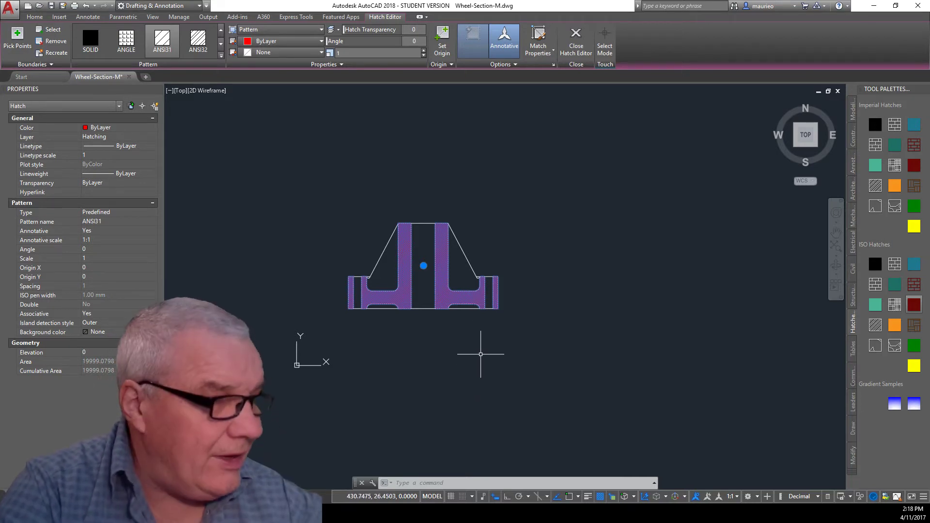
key(Escape)
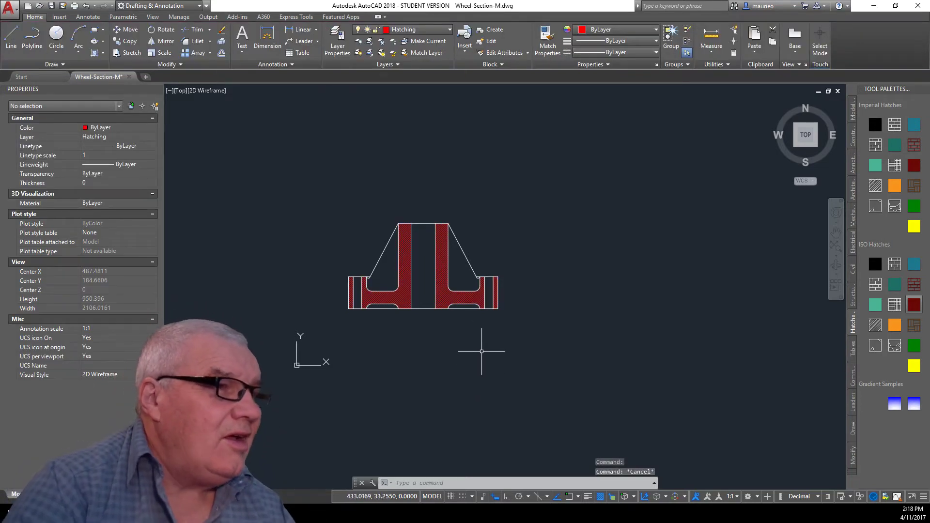
click(473, 296)
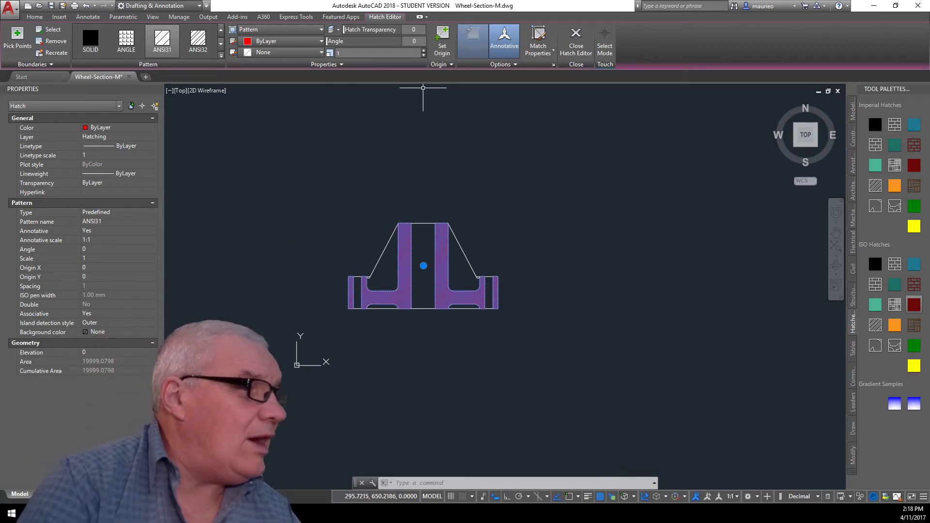
click(424, 49)
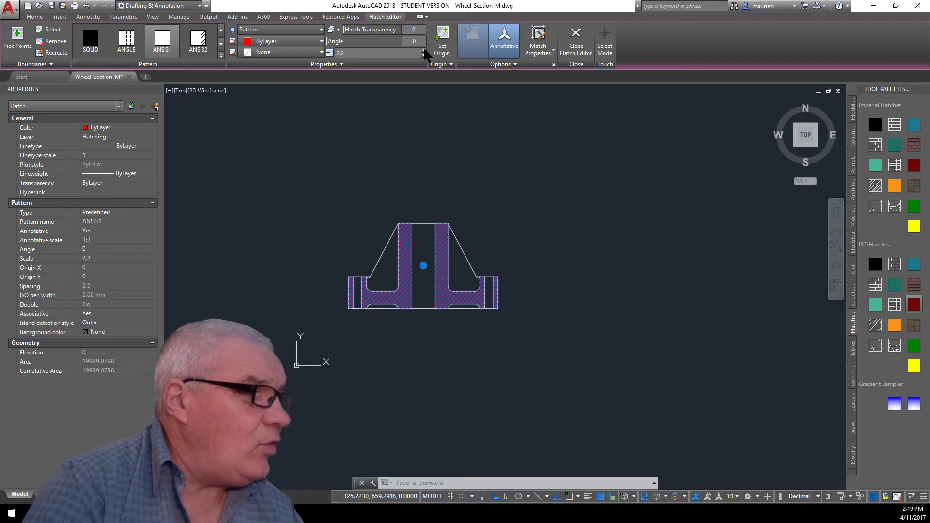
click(424, 50)
click(424, 50)
click(424, 50)
click(424, 50)
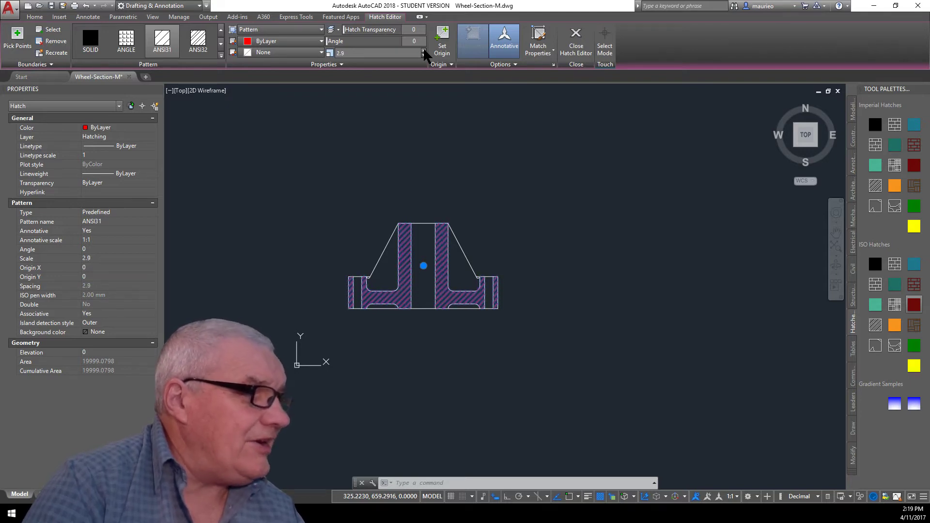
click(424, 50)
click(423, 50)
click(424, 50)
click(424, 49)
click(424, 50)
click(424, 50)
click(424, 50)
click(423, 50)
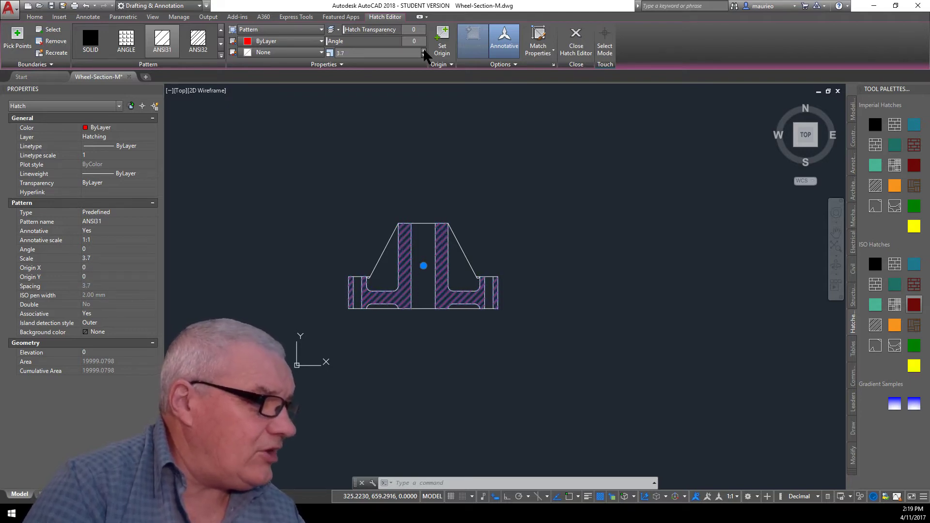
click(424, 50)
click(423, 50)
click(424, 50)
click(424, 50)
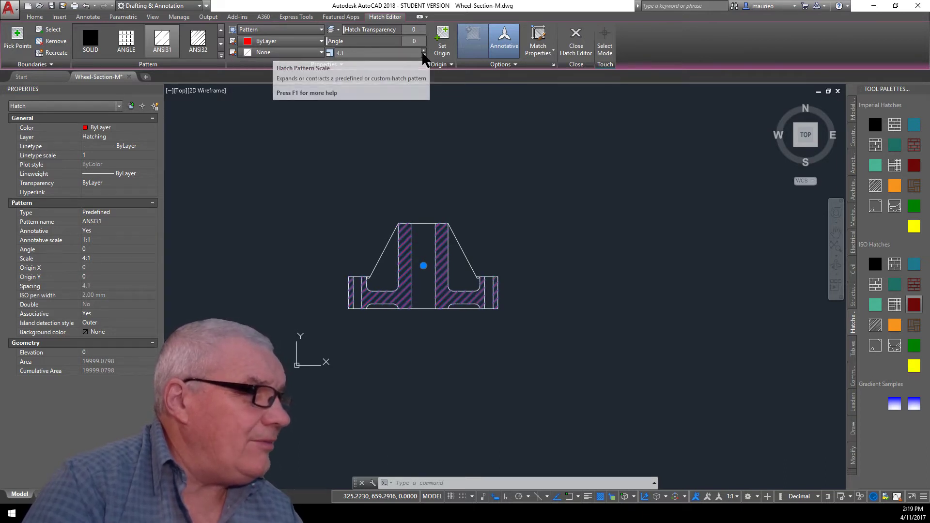
click(424, 55)
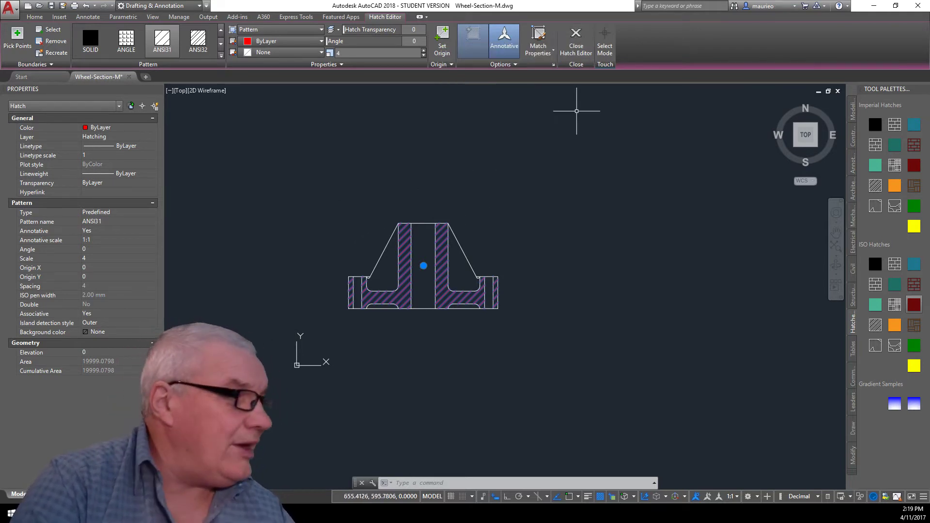
click(577, 54)
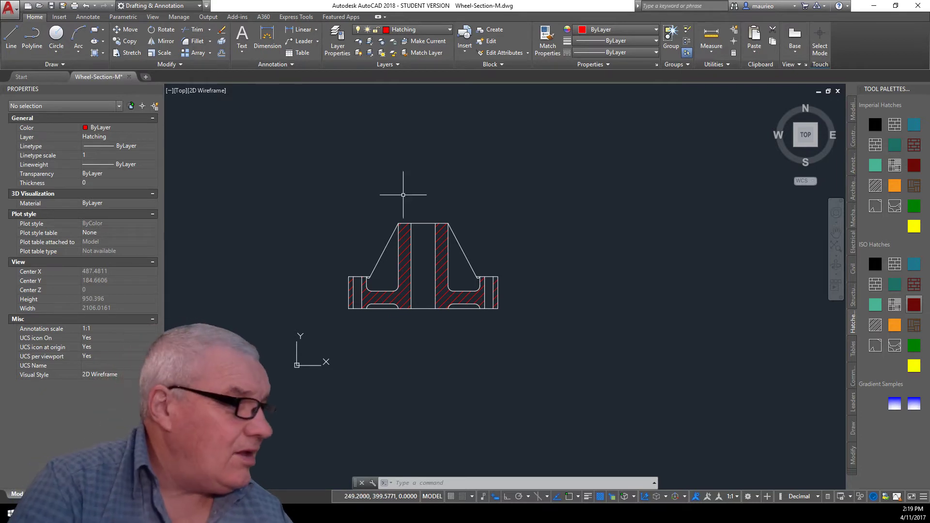
click(412, 285)
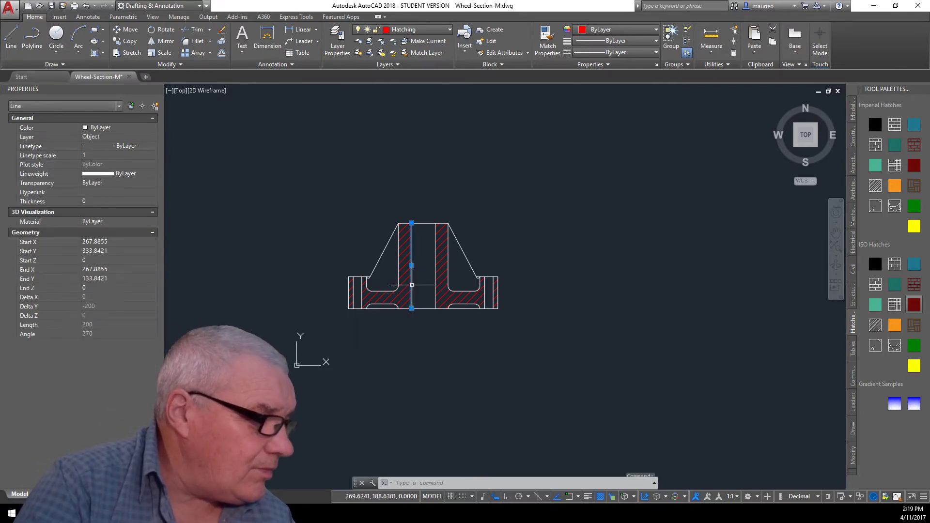
right_click(452, 363)
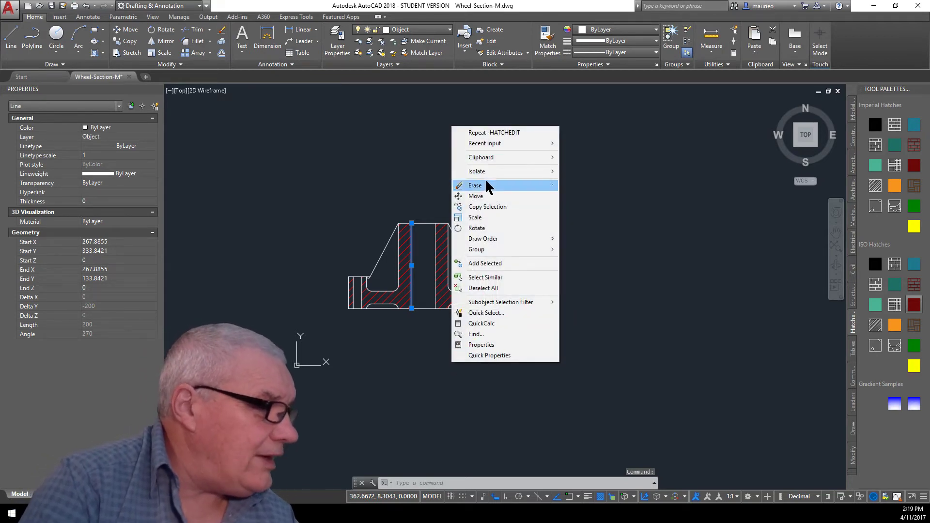
click(476, 196)
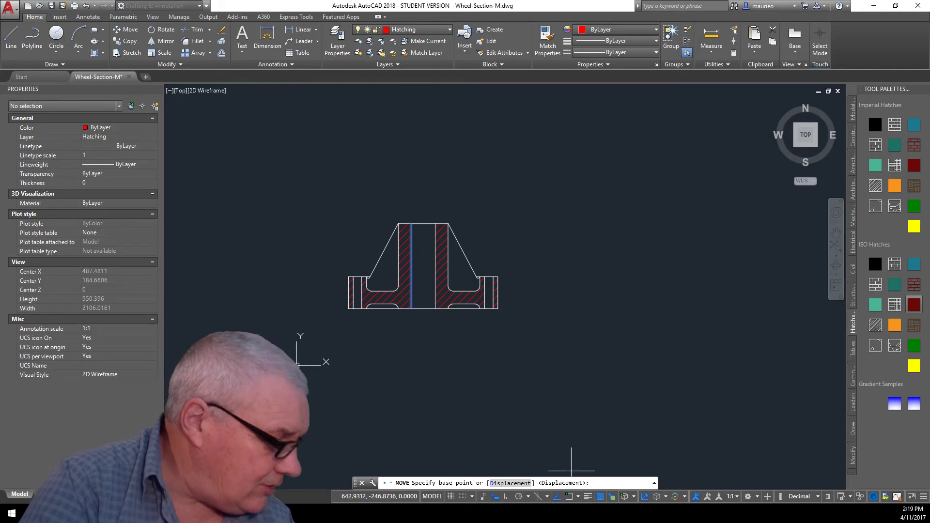
click(569, 496)
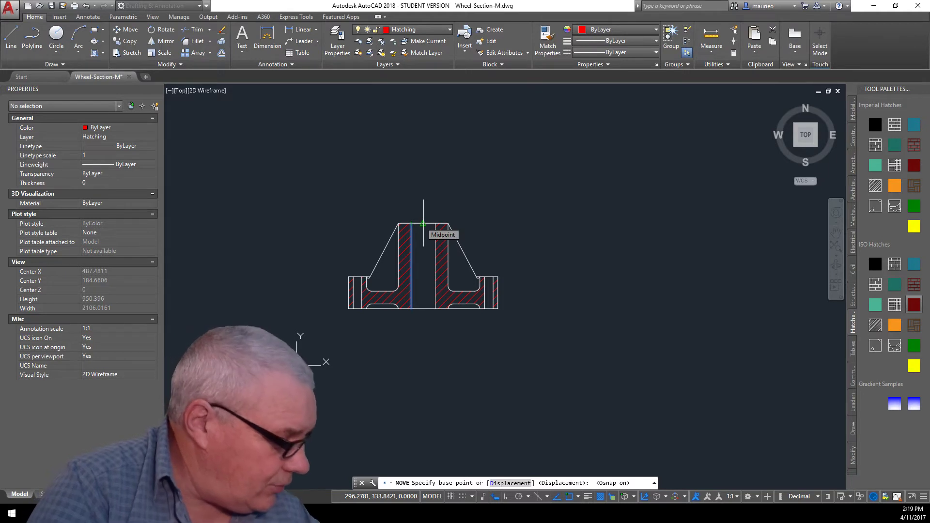
text(13)
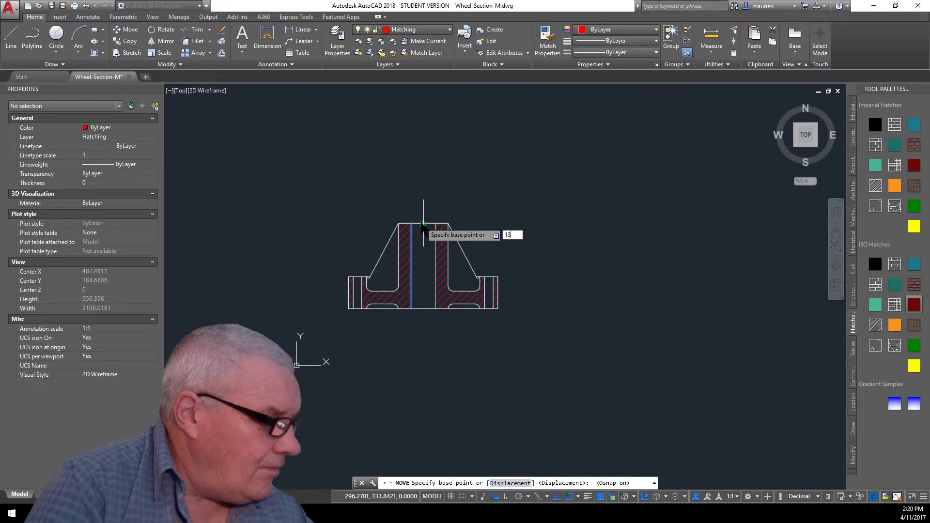
key(Return)
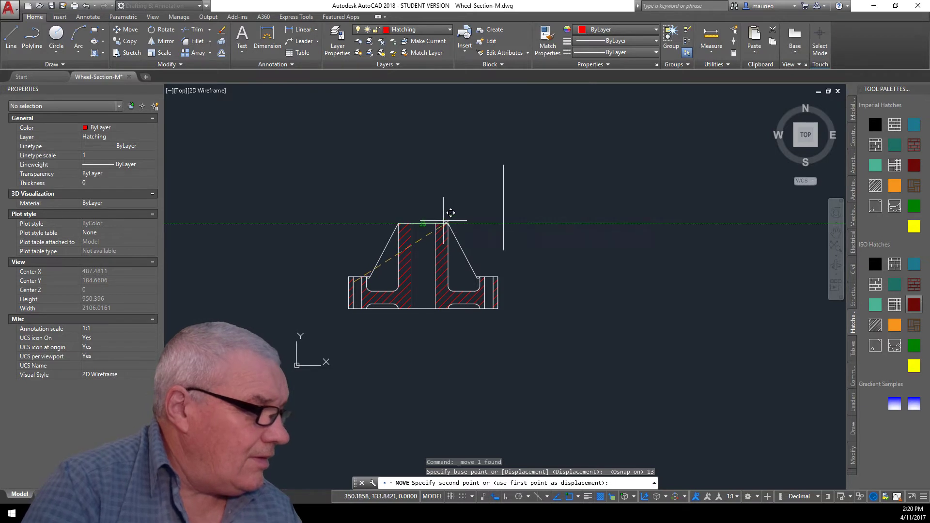
key(Escape)
key(Escape)
key(Escape)
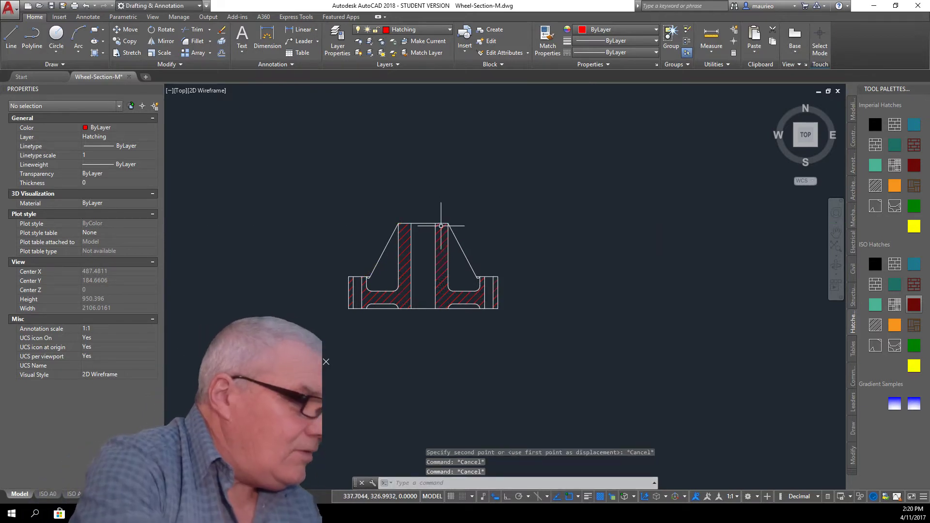
scroll(415, 260, up, 5)
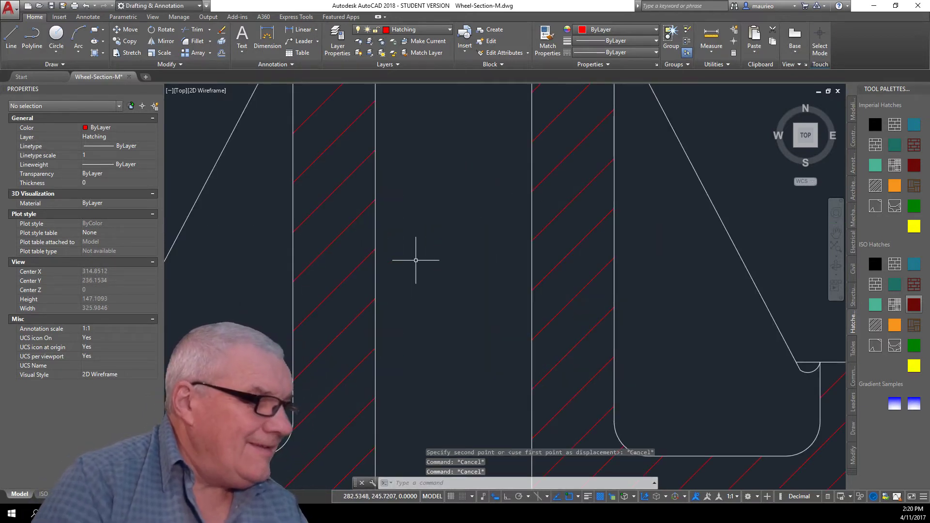
click(375, 277)
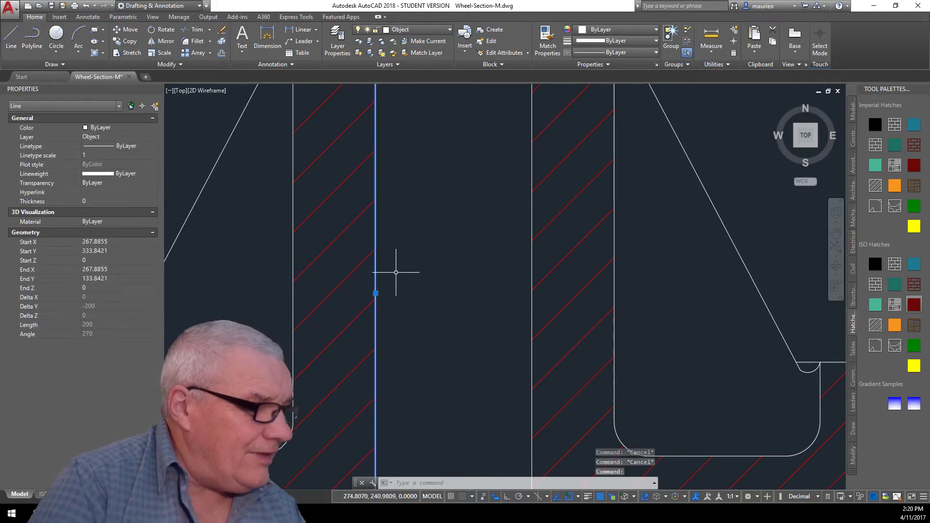
right_click(404, 268)
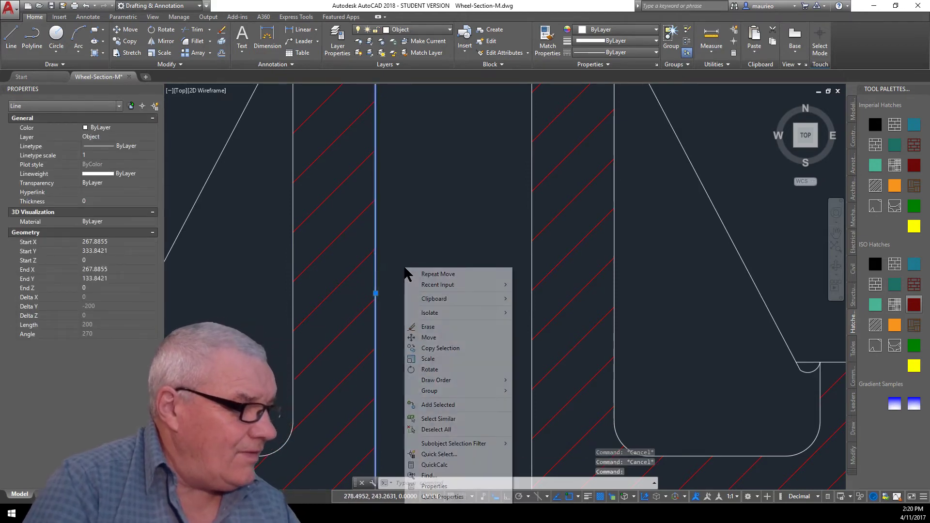
click(430, 338)
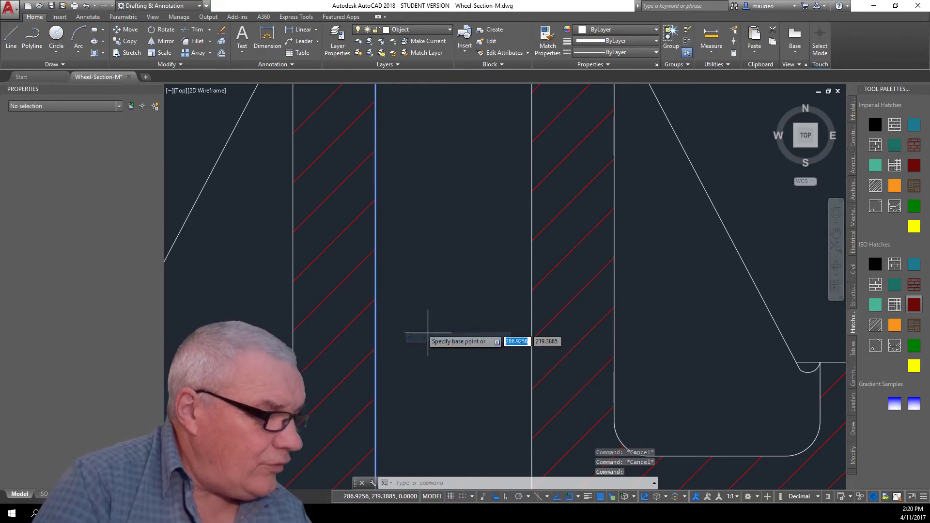
click(377, 308)
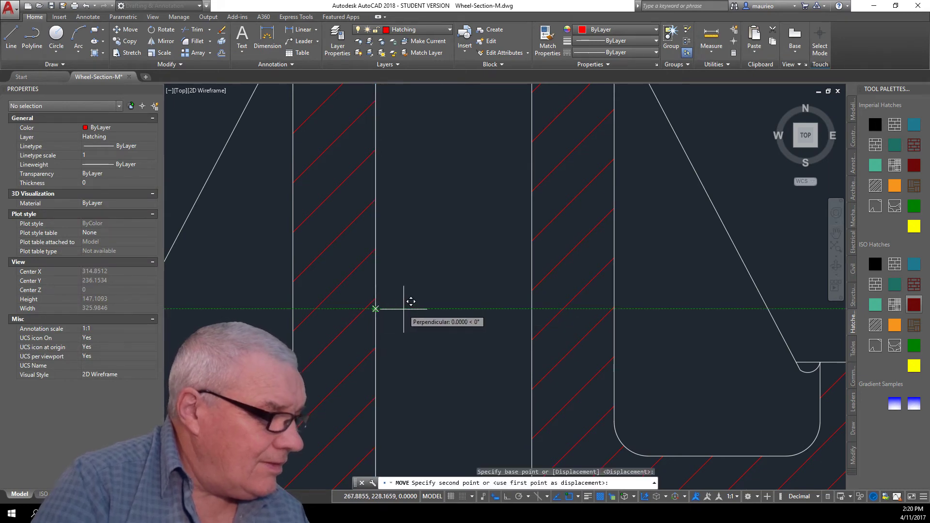
text(13)
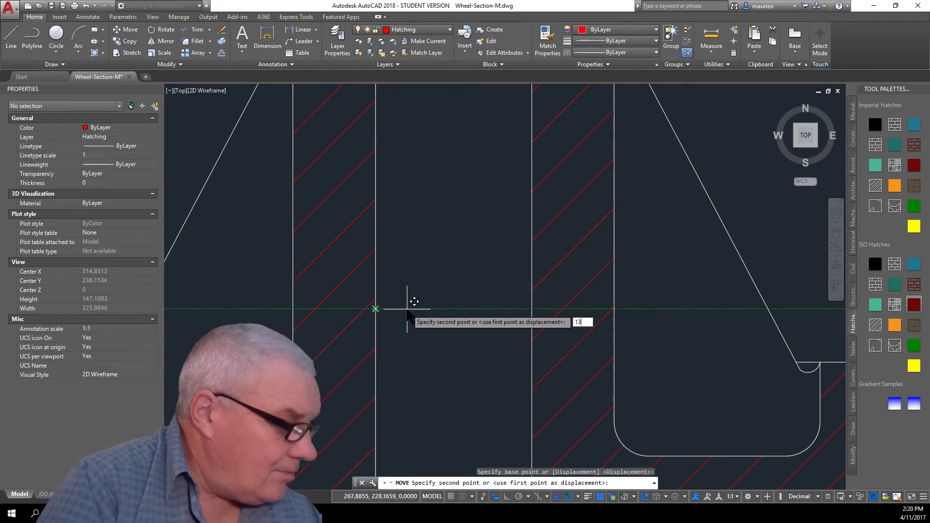
key(Return)
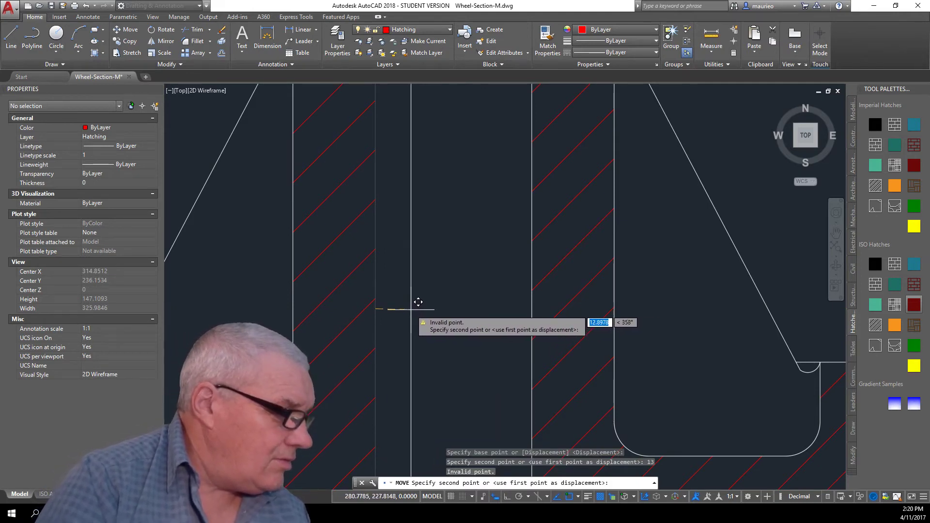
key(Escape)
key(Escape)
key(Escape)
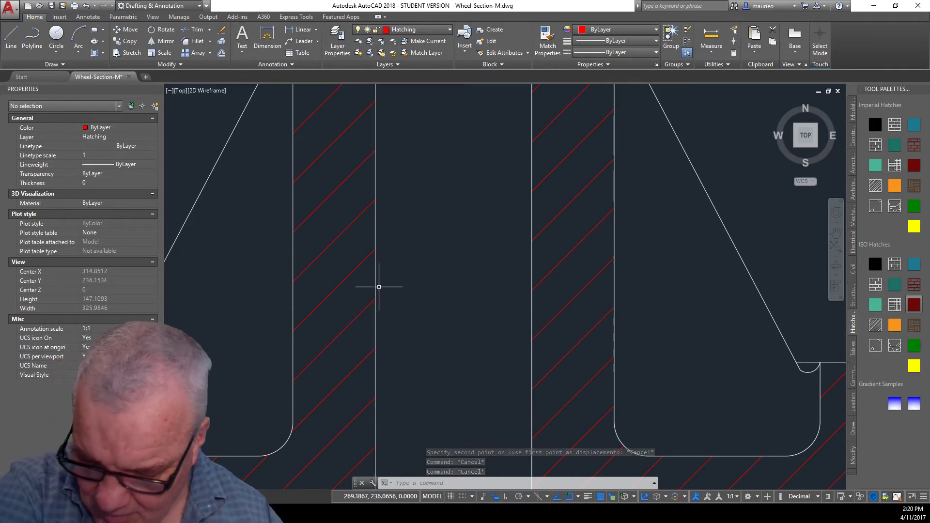
Step: Move the left vertical edge line of the central bore 13 units to the right, using its upper endpoint as base point
scroll(379, 174, down, 4)
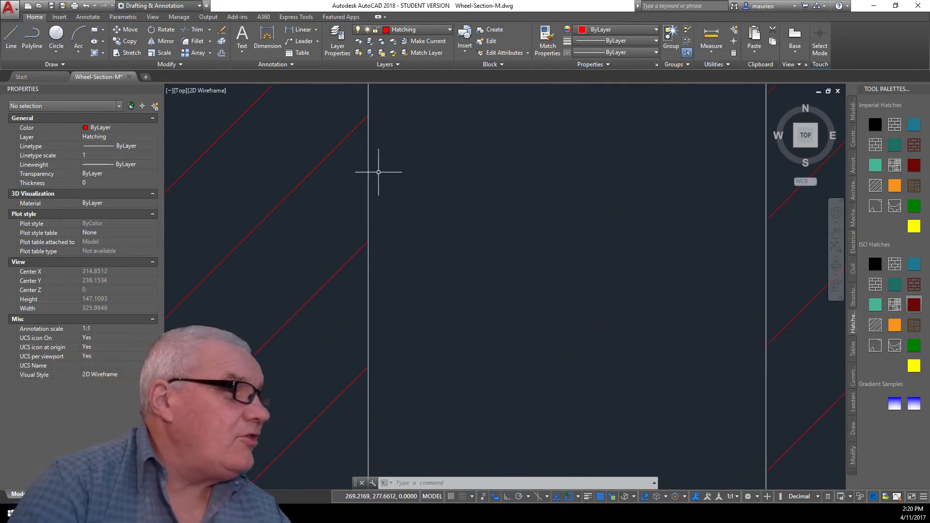
scroll(378, 172, down, 5)
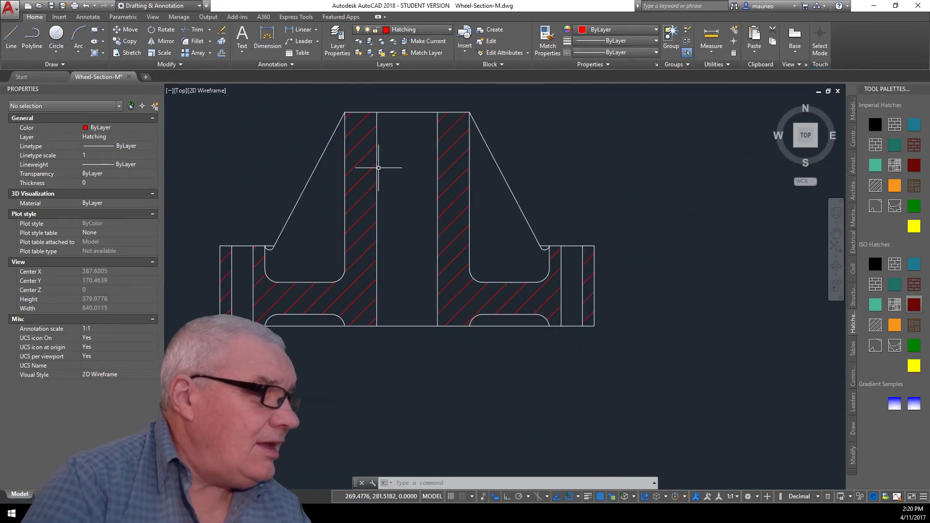
click(376, 169)
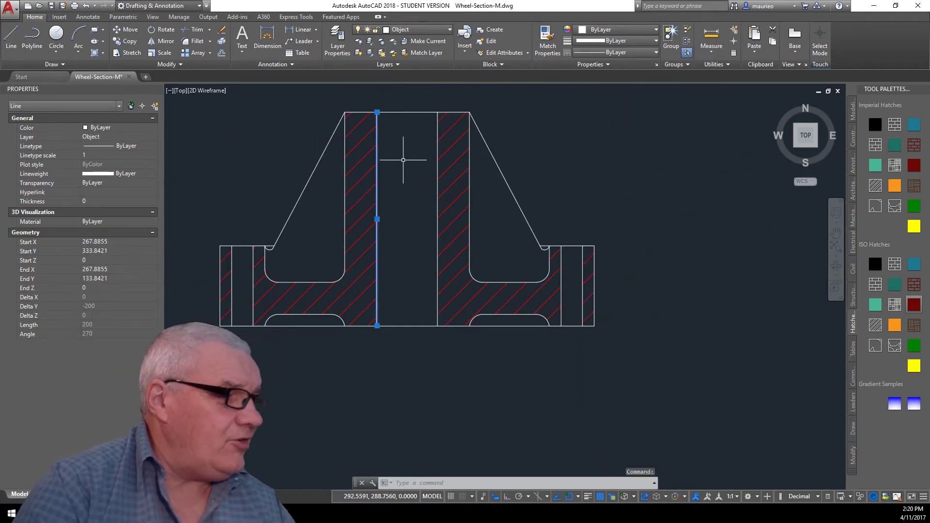
right_click(402, 160)
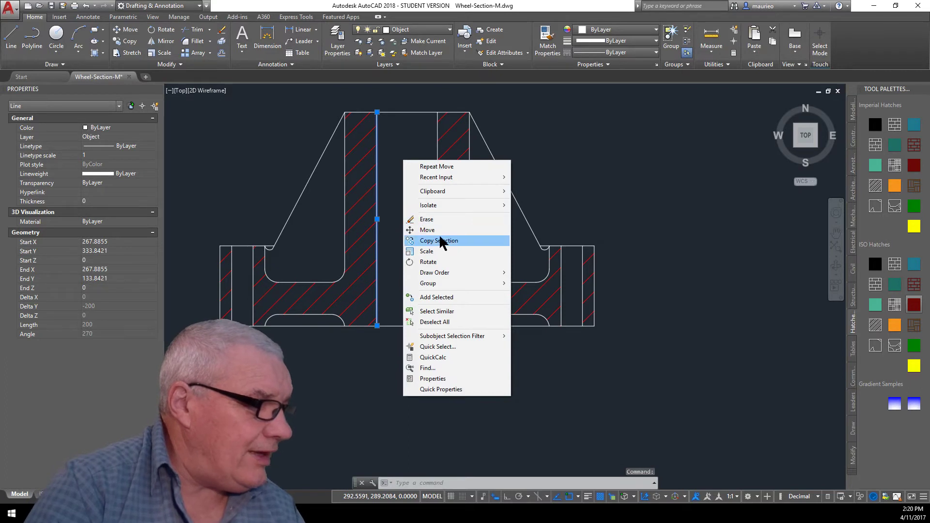
click(421, 230)
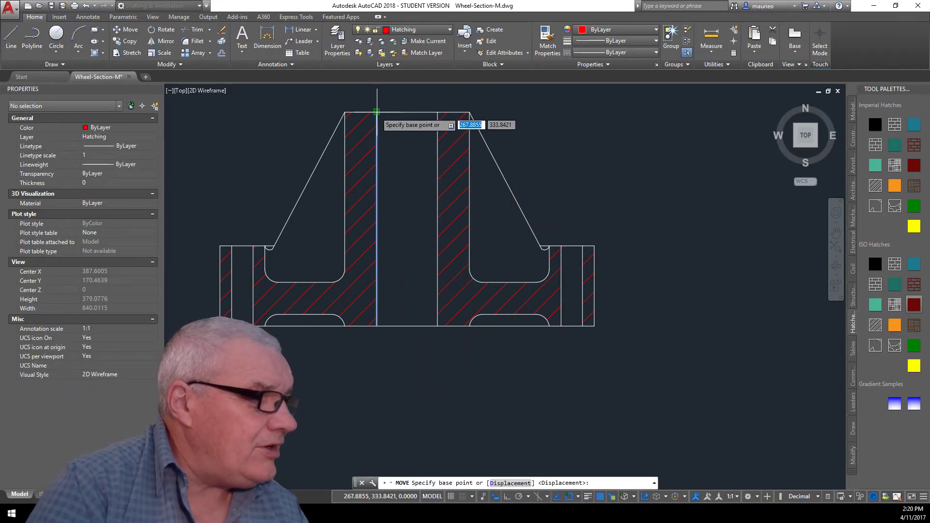
click(377, 112)
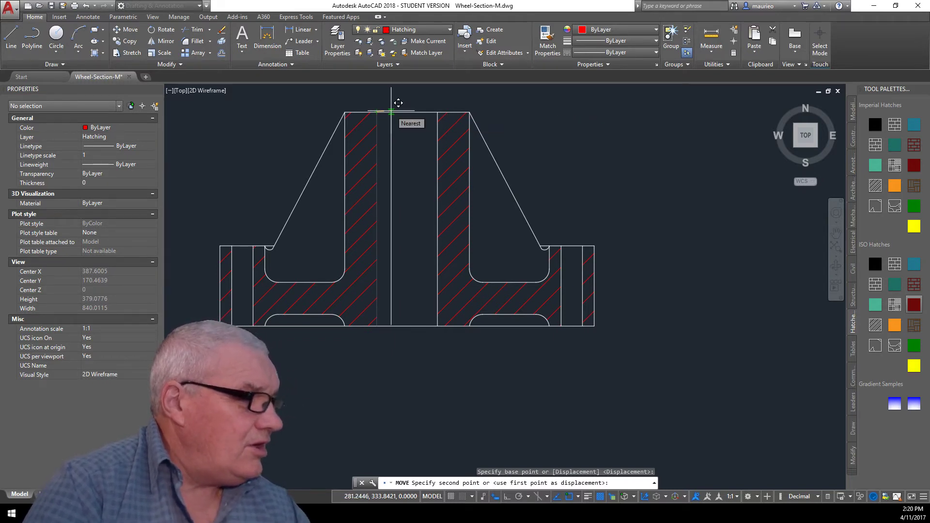
text(13)
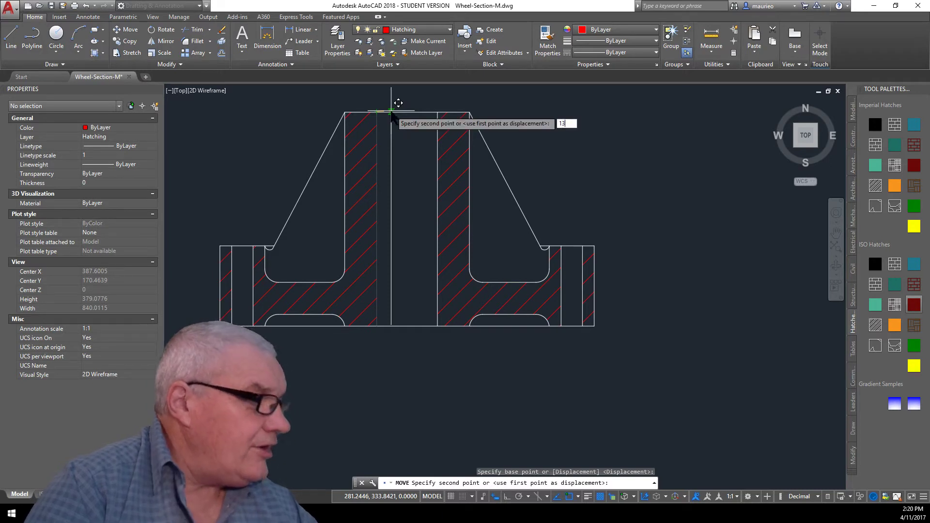
key(Return)
right_click(399, 119)
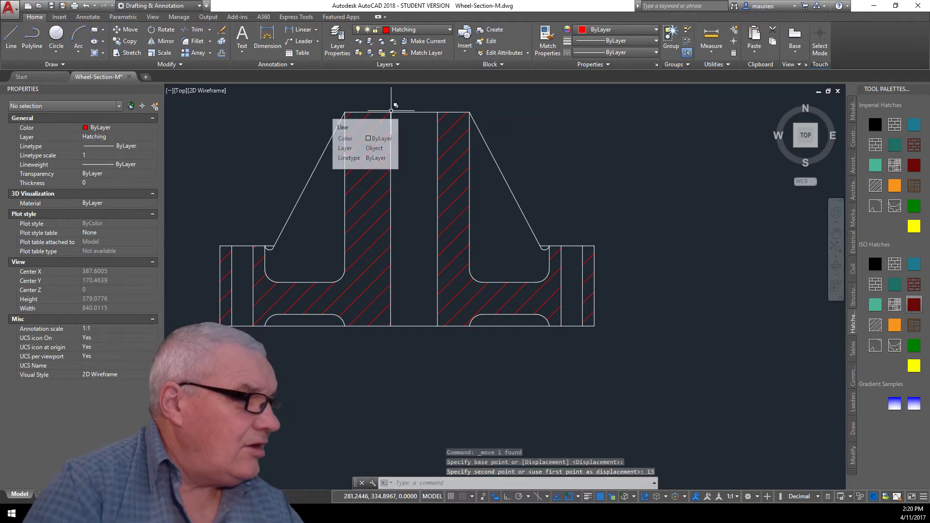
key(Escape)
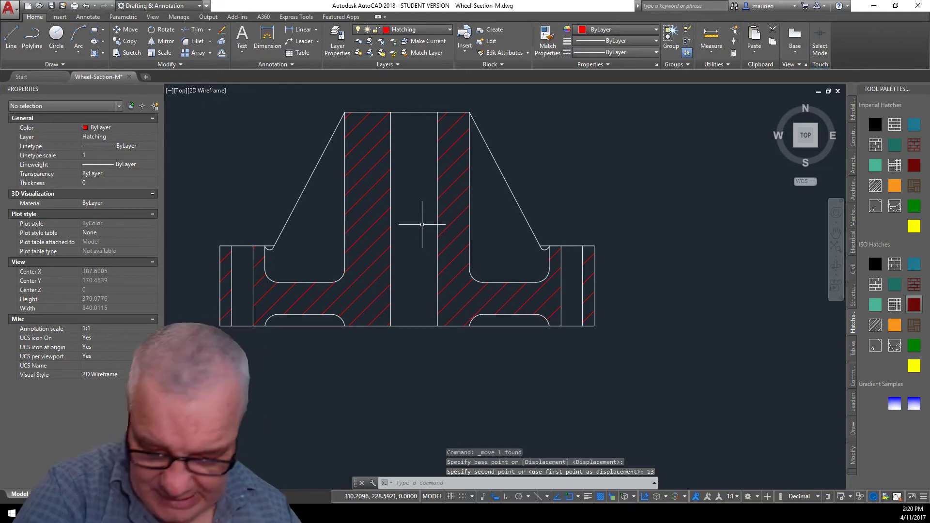
Step: Move the right vertical edge line of the central bore 13 units to the left, using its upper endpoint as base point
click(438, 191)
key(Return)
right_click(420, 196)
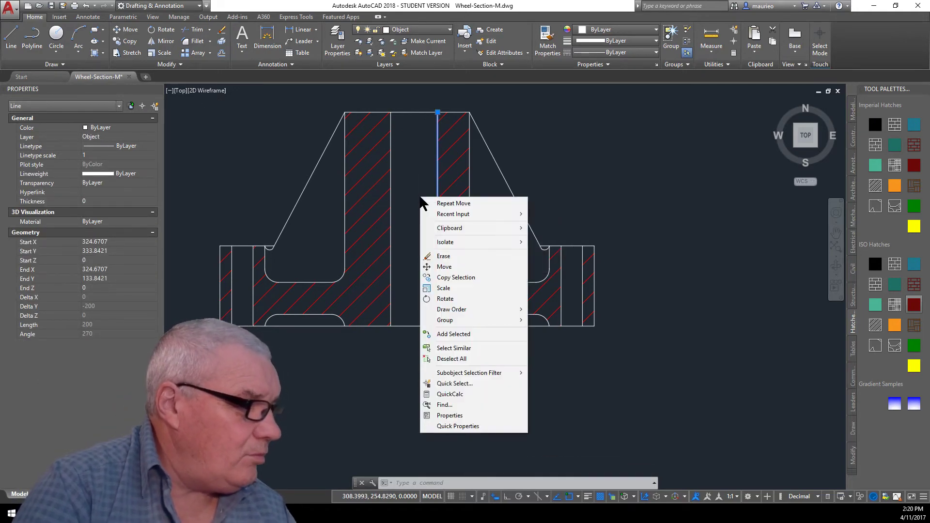
click(443, 266)
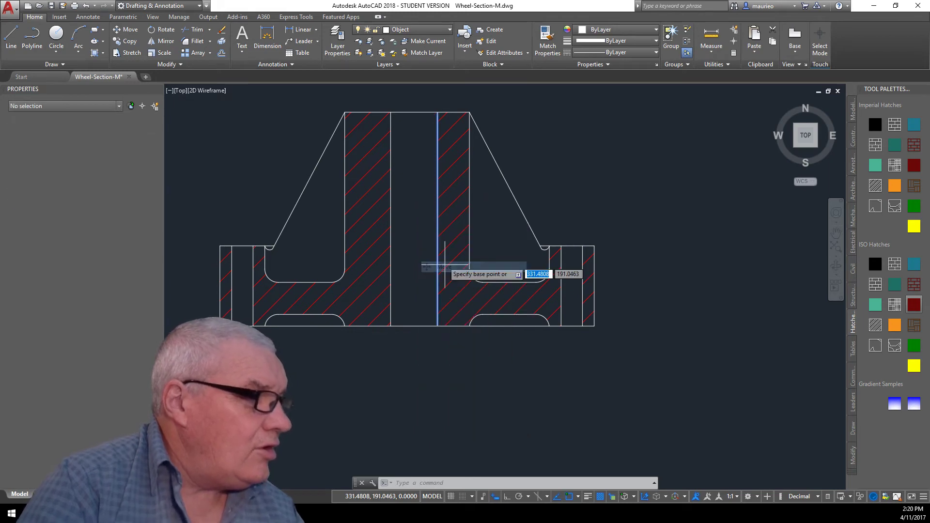
click(438, 112)
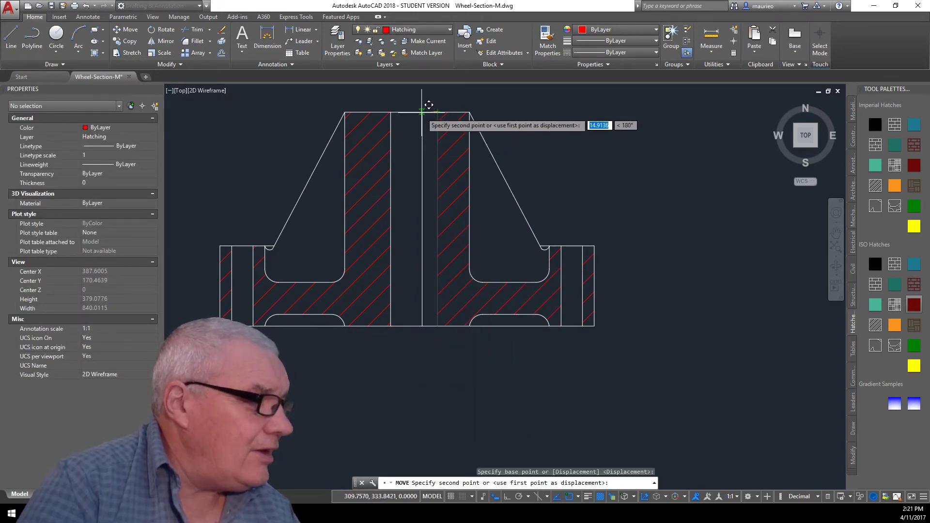
text(13)
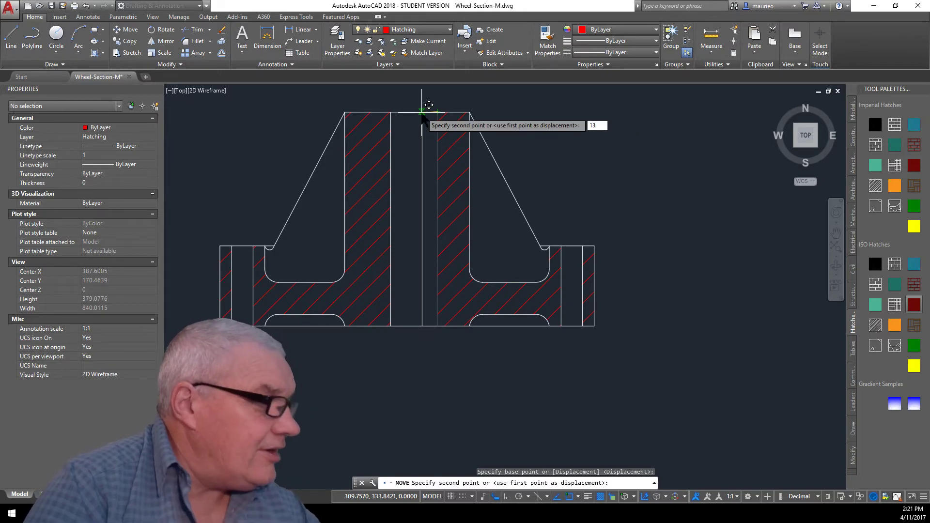
key(Return)
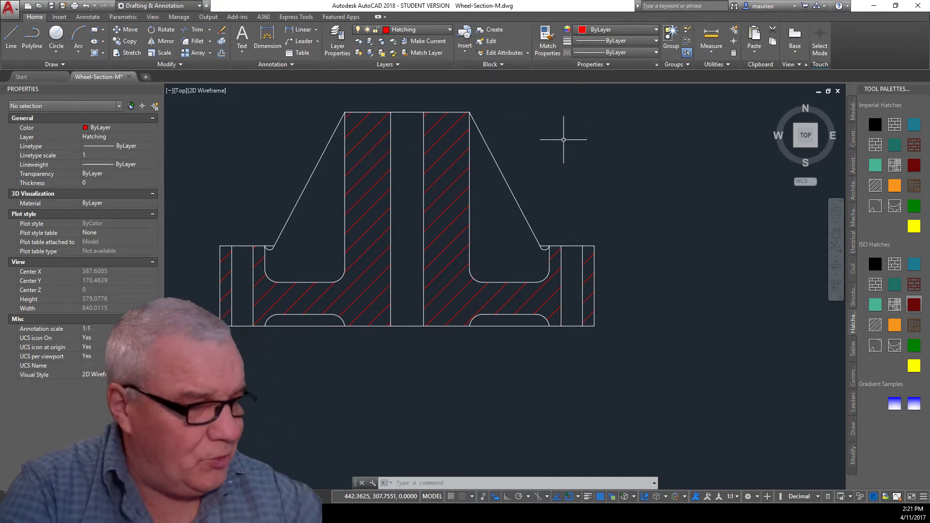
key(Escape)
key(Escape)
key(Escape)
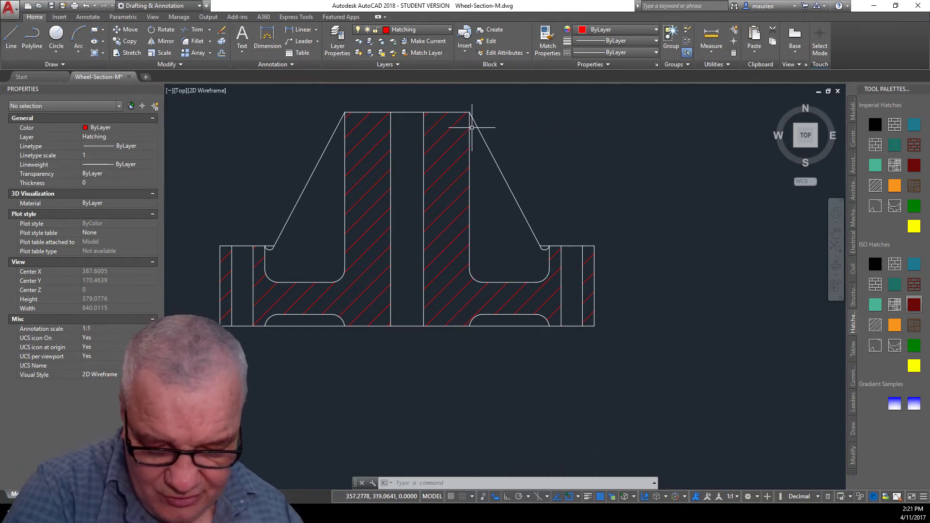
Step: Give the wheel section's hatch a Cyan background color and finish editing the hatch
click(368, 173)
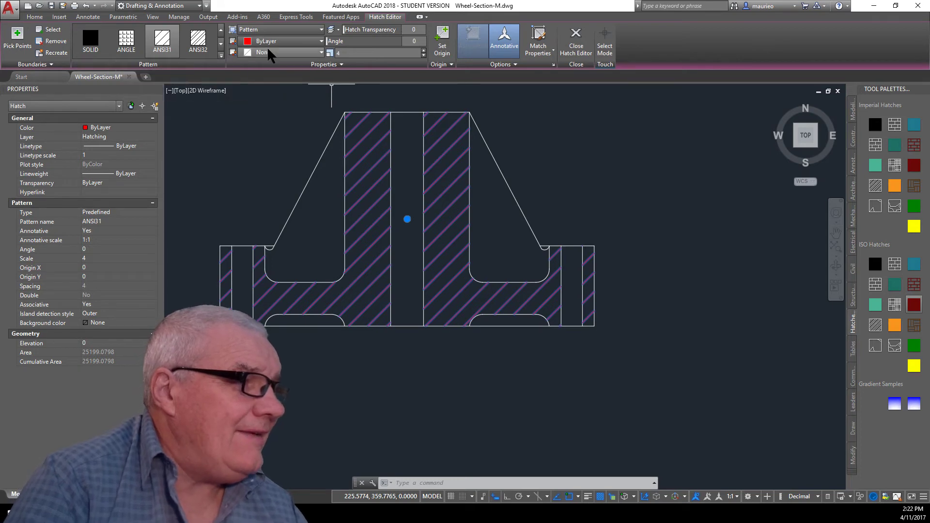
click(321, 53)
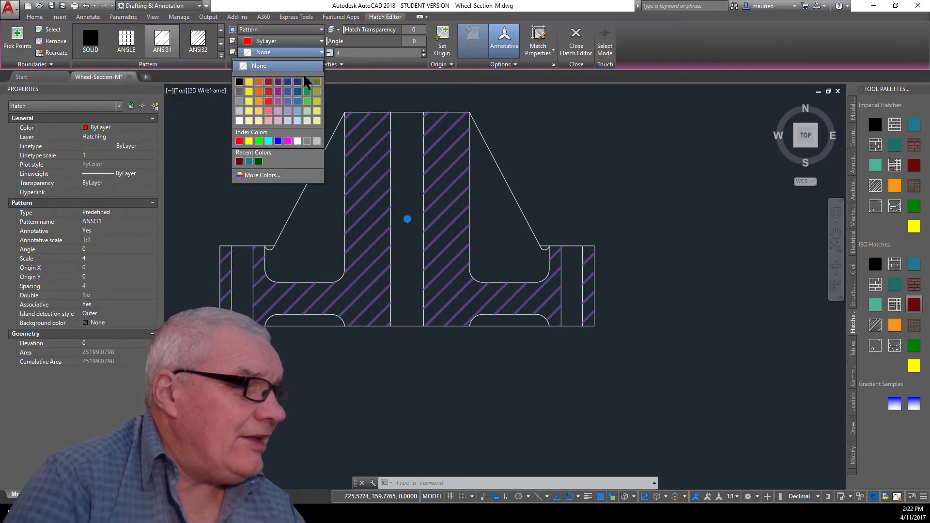
click(268, 141)
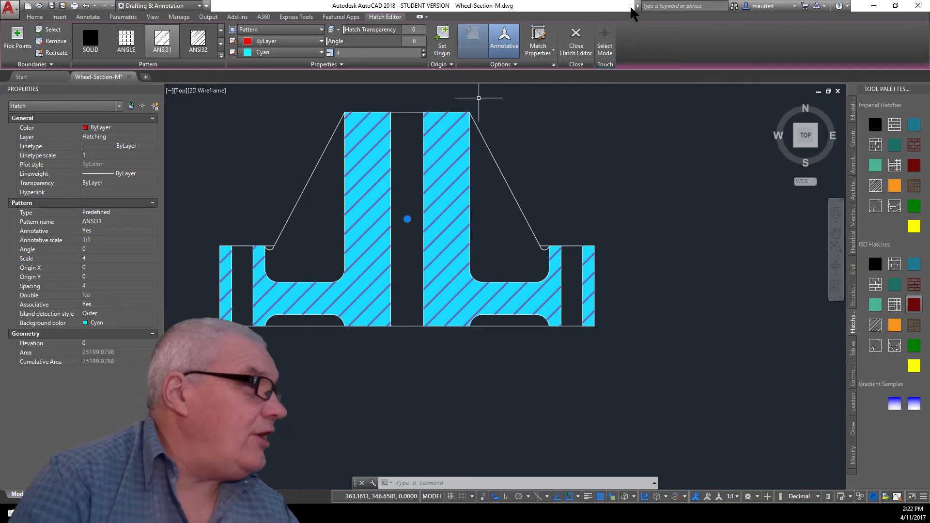
click(587, 44)
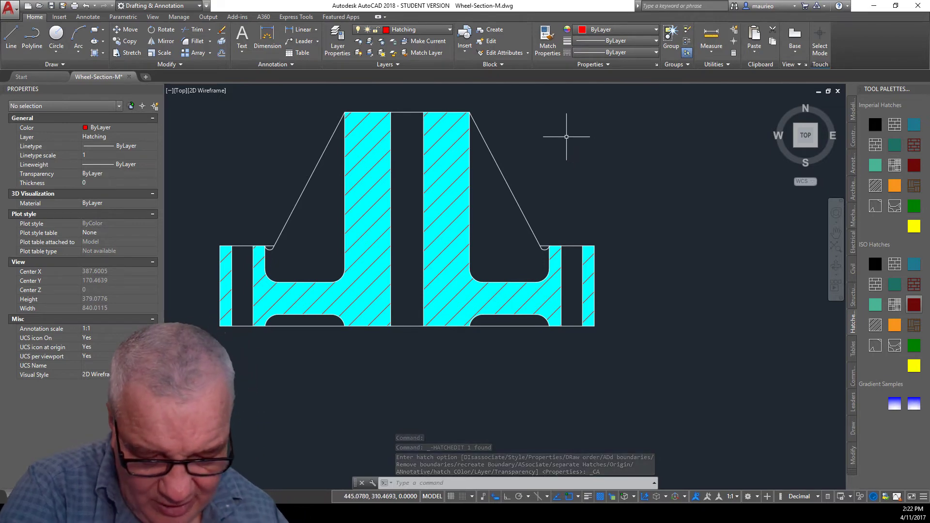
Step: Set the wheel section's hatch angle to 15 and its transparency to 6, and finish editing the hatch
click(432, 167)
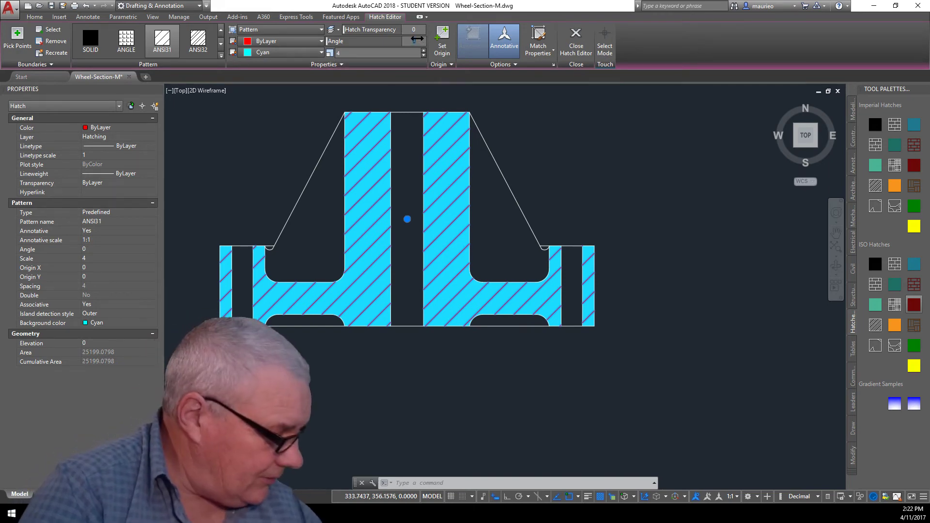
drag(418, 38, 418, 38)
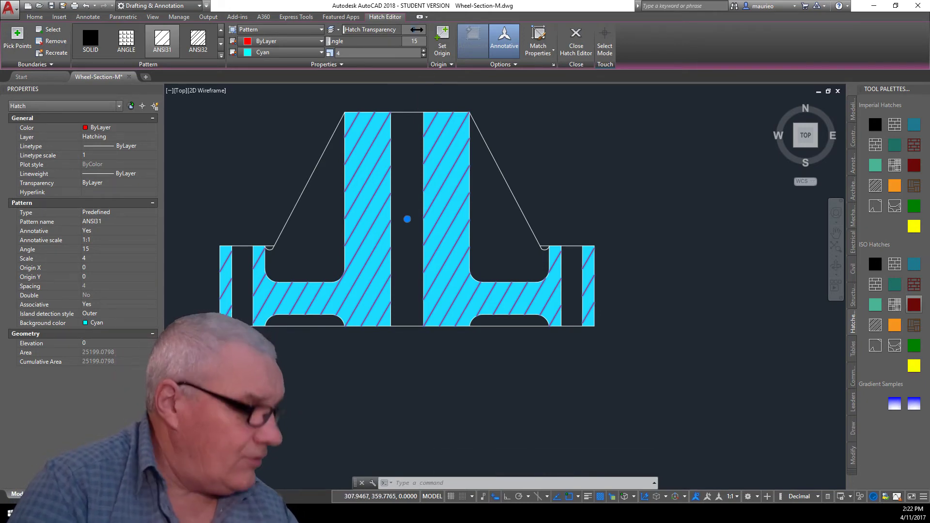
drag(417, 30, 420, 30)
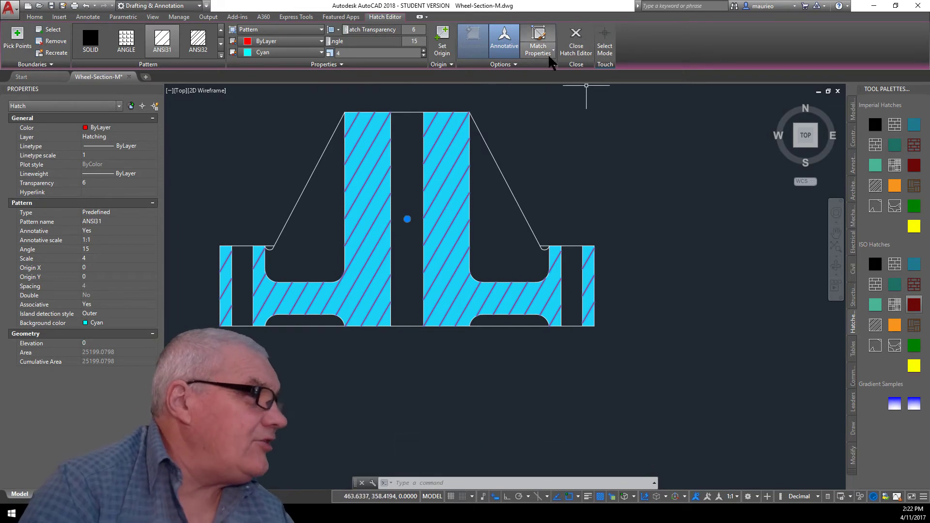
click(580, 50)
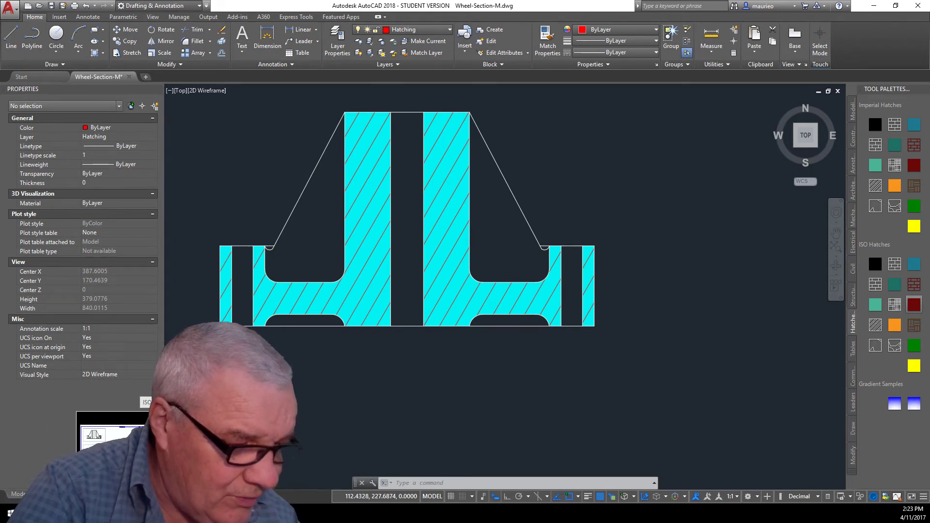
Step: Check the wheel section in the two viewports of the ISO A3 layout, activating each one, and return to model space
click(111, 432)
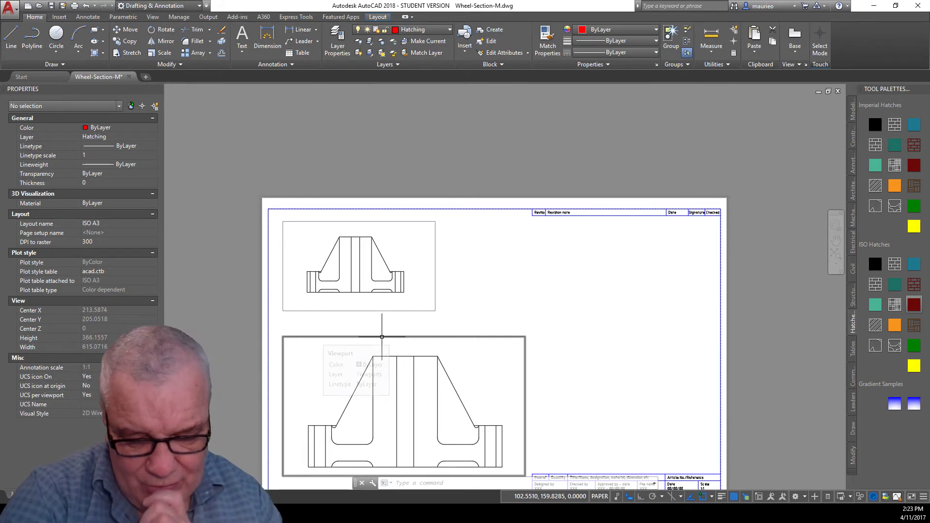
click(420, 276)
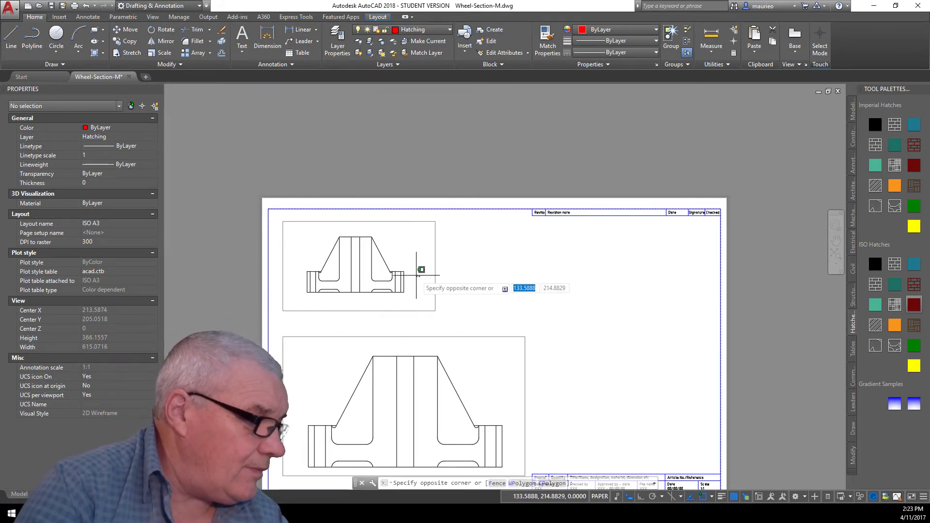
double_click(434, 295)
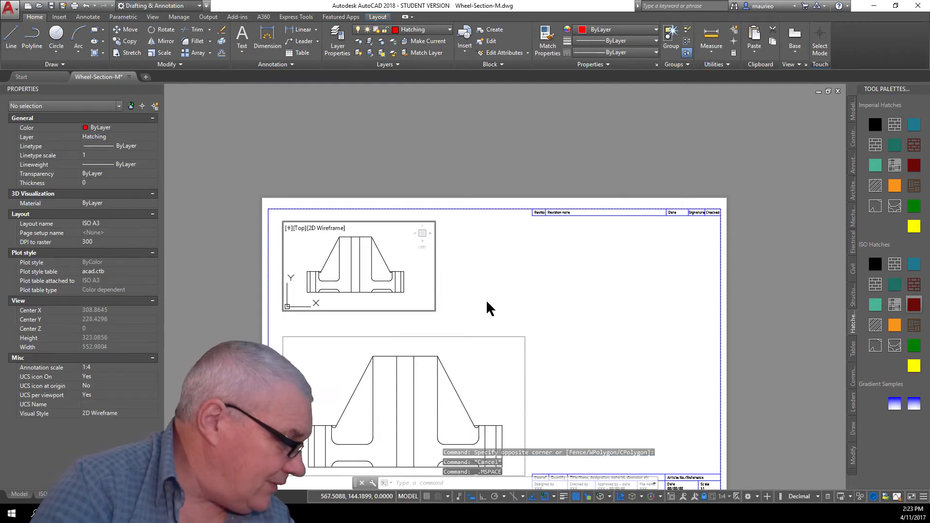
click(470, 350)
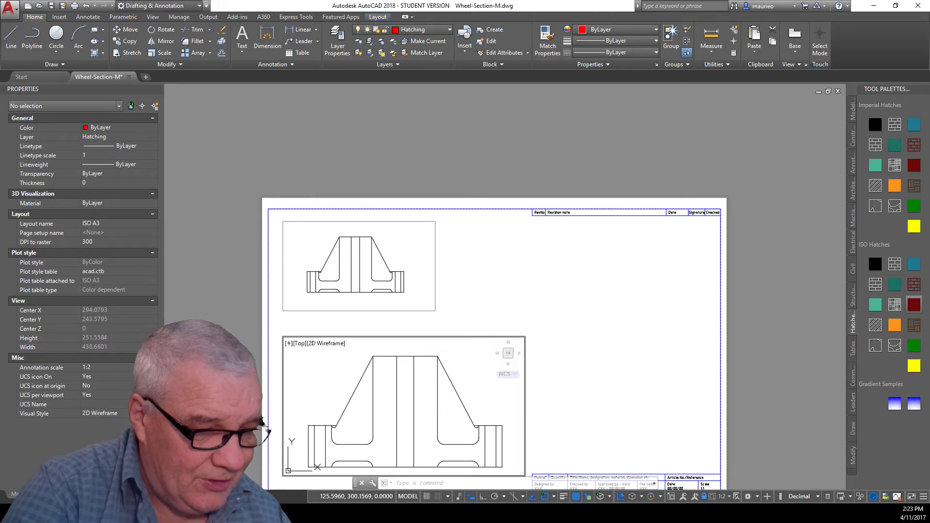
click(19, 494)
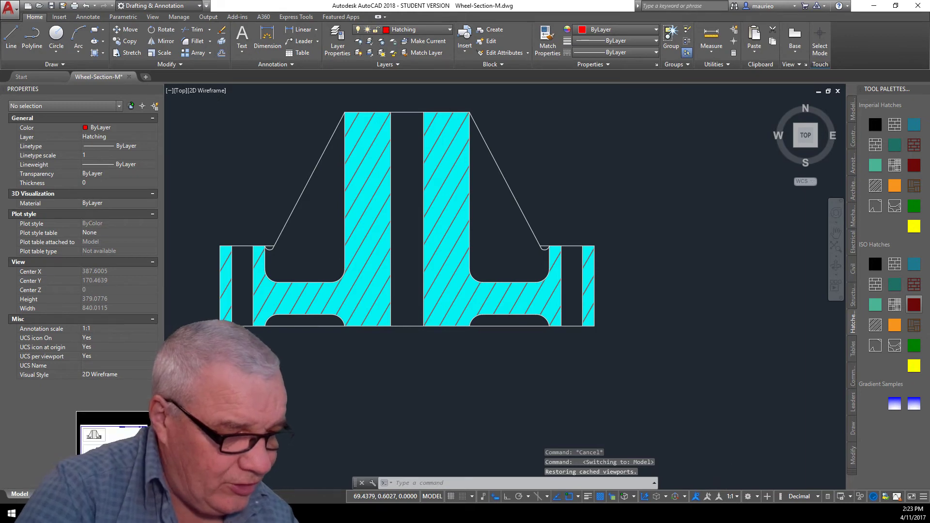
Step: Open the ISO A3 layout and start an annotative ANSI31 hatch with scale 1 in the larger viewport
click(90, 494)
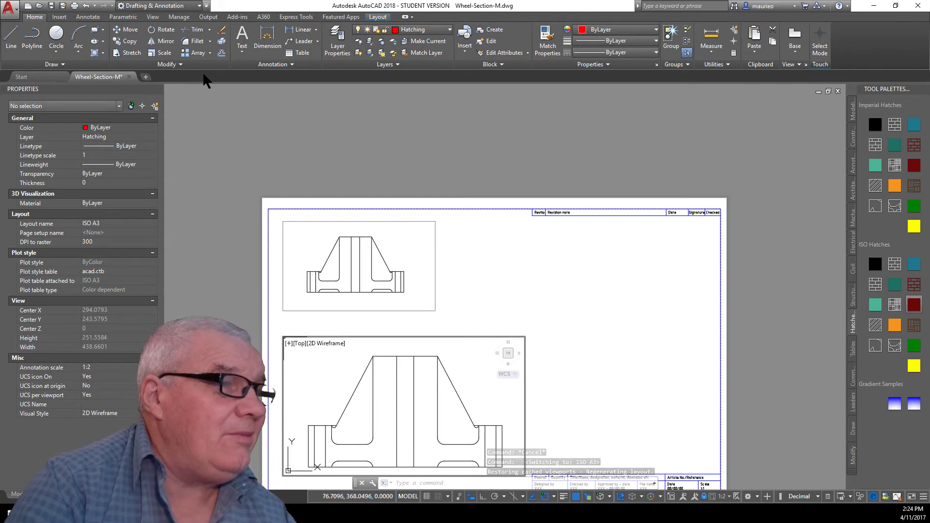
click(93, 50)
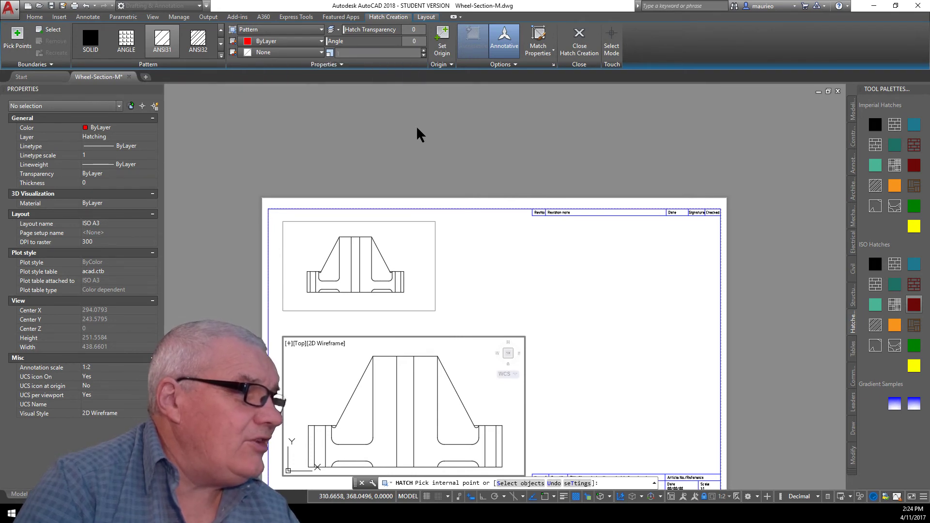
click(403, 53)
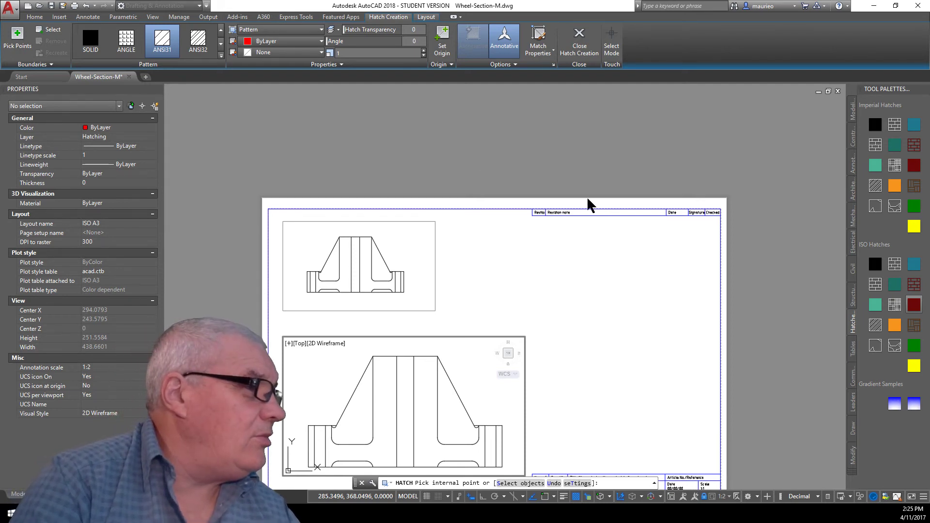
click(504, 49)
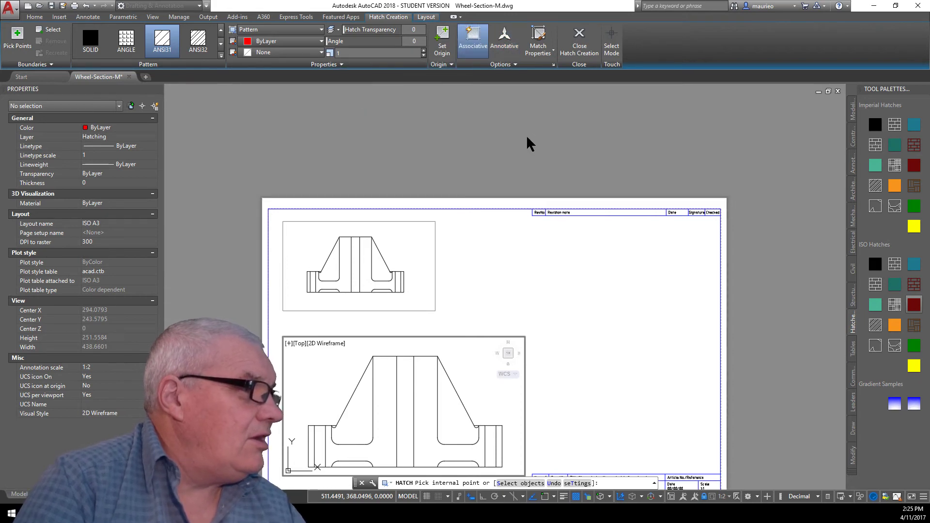
click(503, 47)
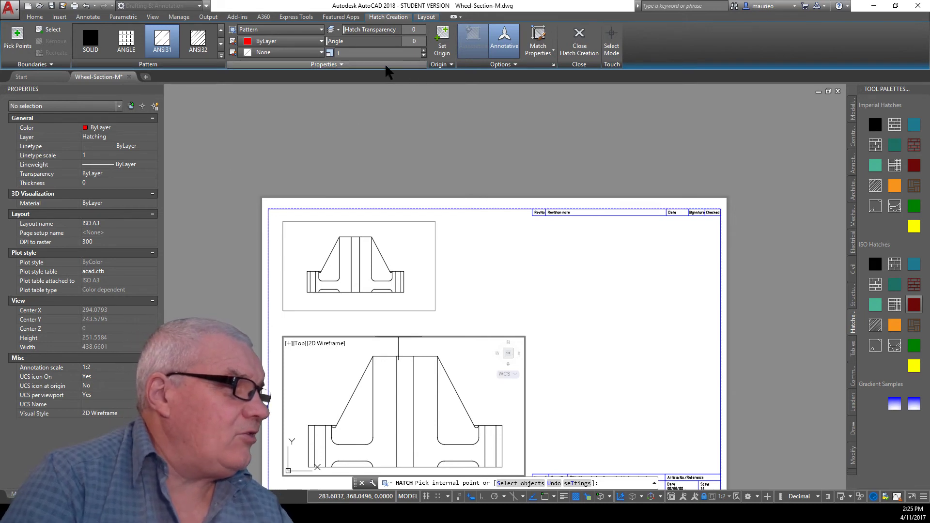
Step: Choose Relative To Paper Space for the hatch and fill the four cut areas of the wheel section in the larger viewport
click(341, 64)
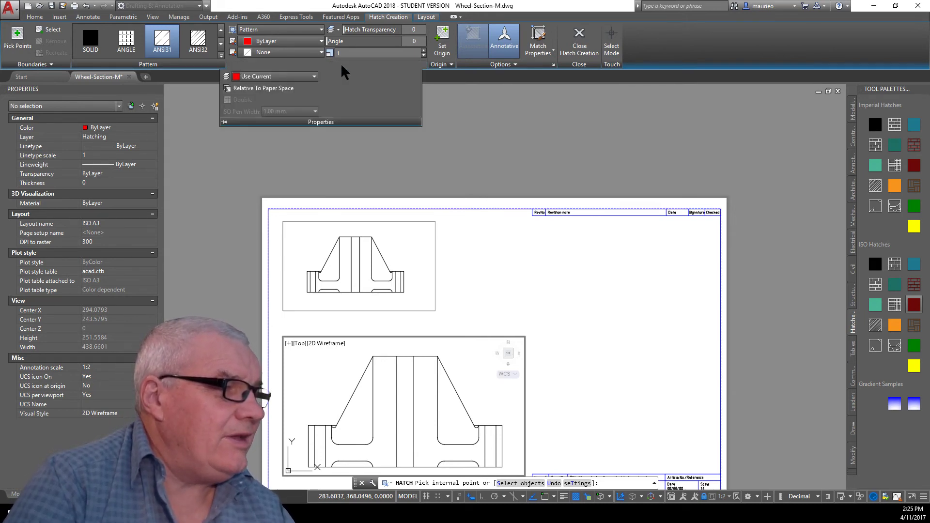
click(257, 88)
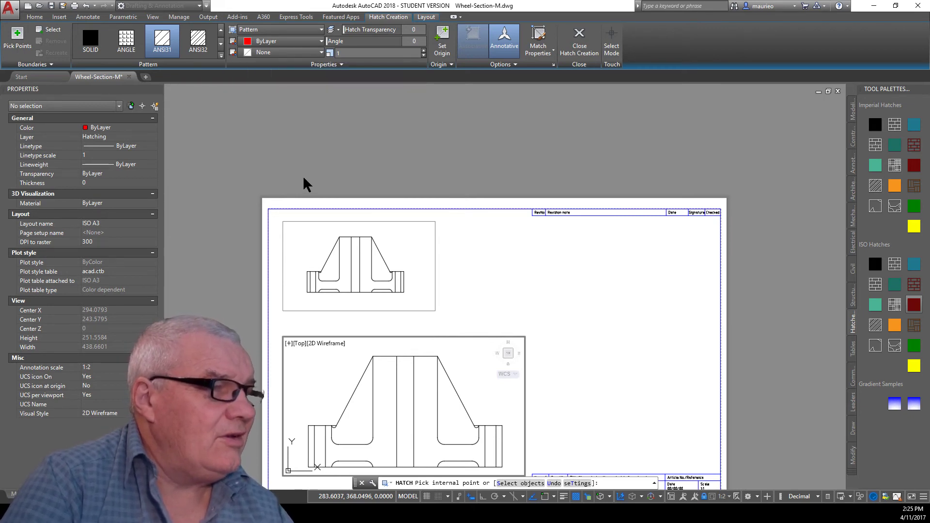
click(339, 64)
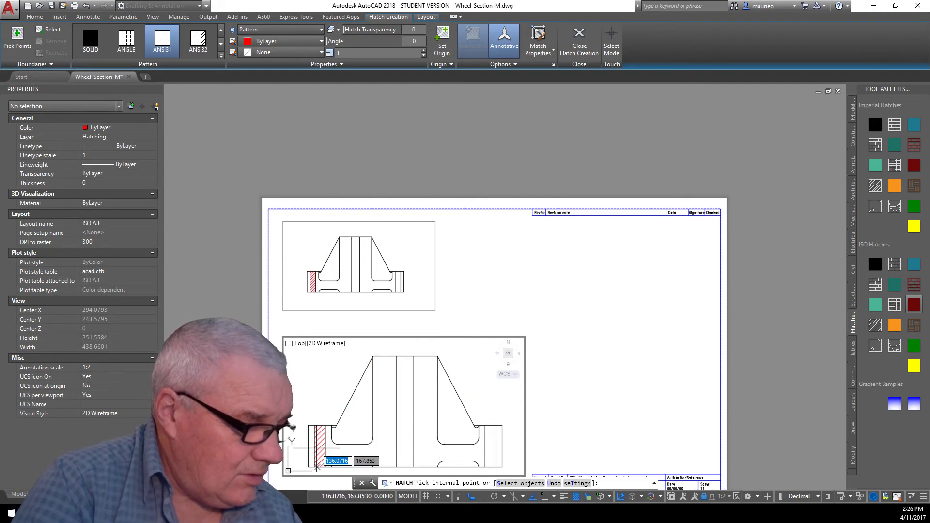
click(311, 448)
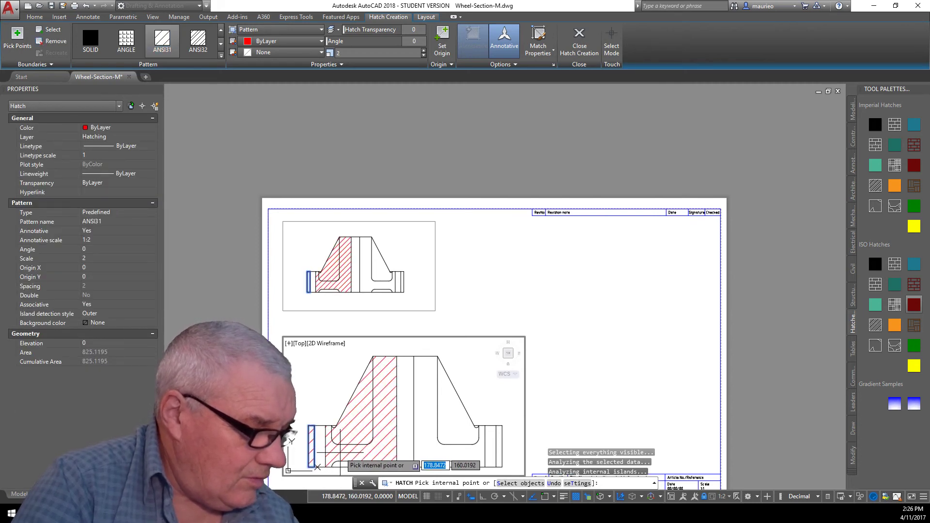
click(340, 453)
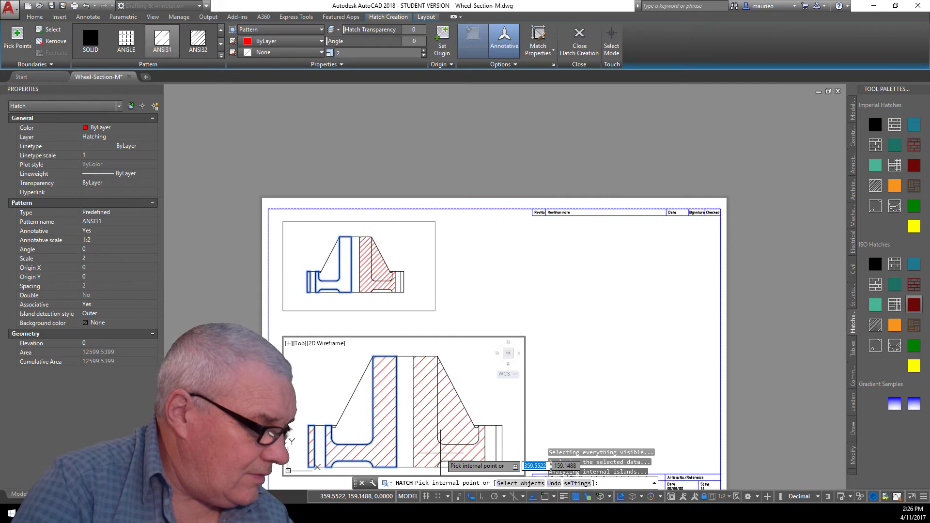
click(441, 453)
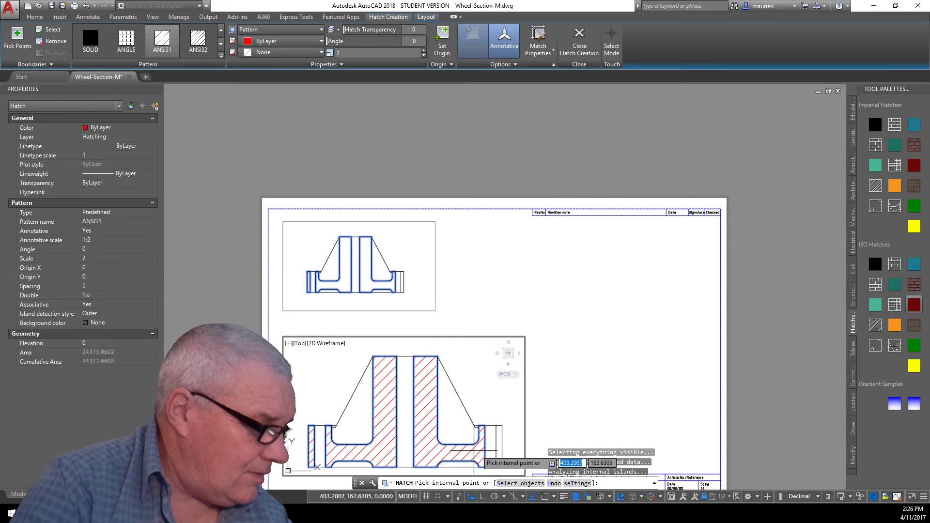
click(499, 448)
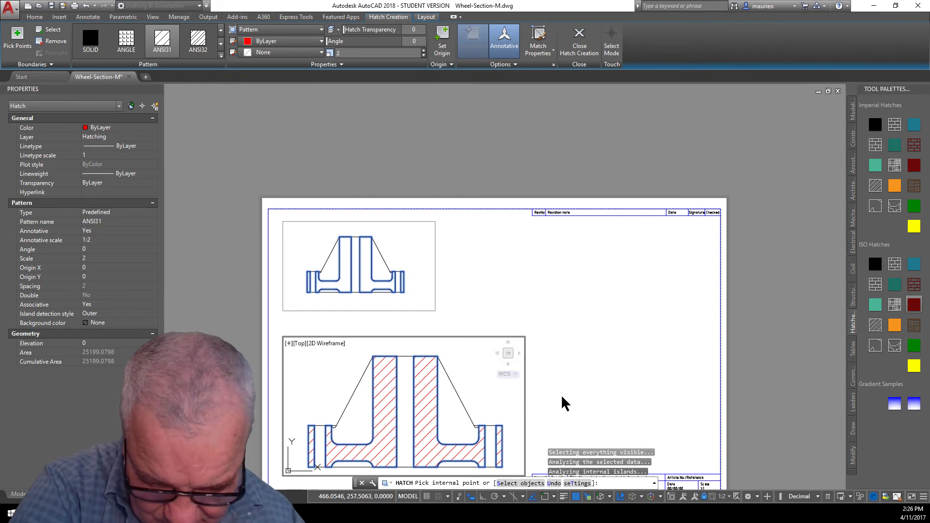
Step: Compare the hatch preview in the two viewports, activating the smaller one and returning to the larger one
click(415, 269)
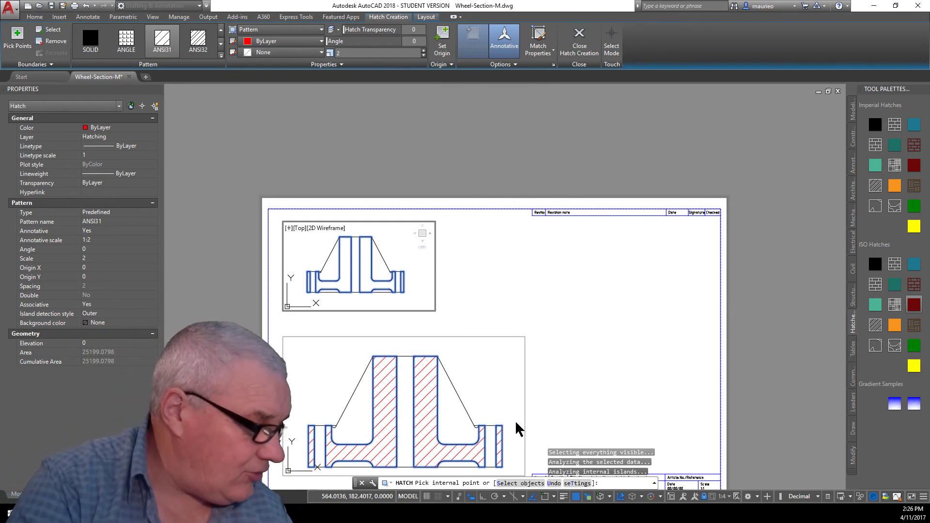
click(504, 406)
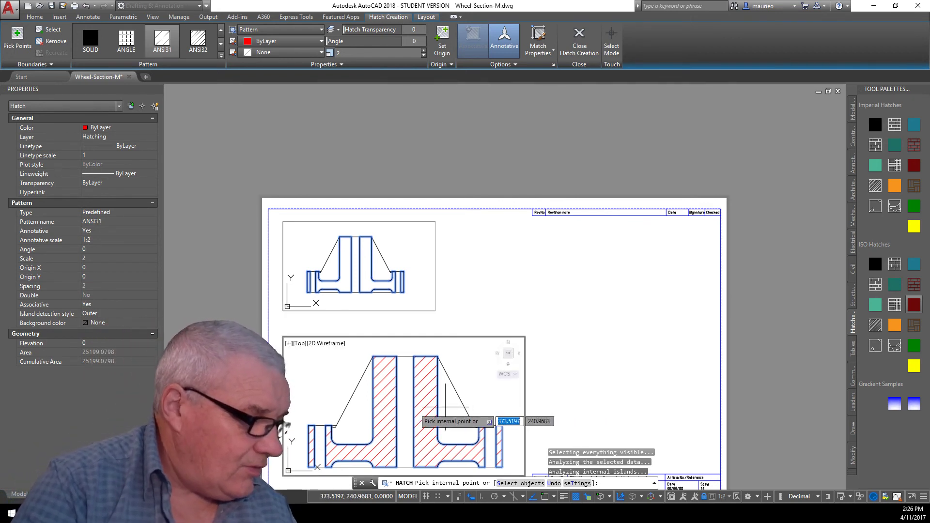
click(425, 410)
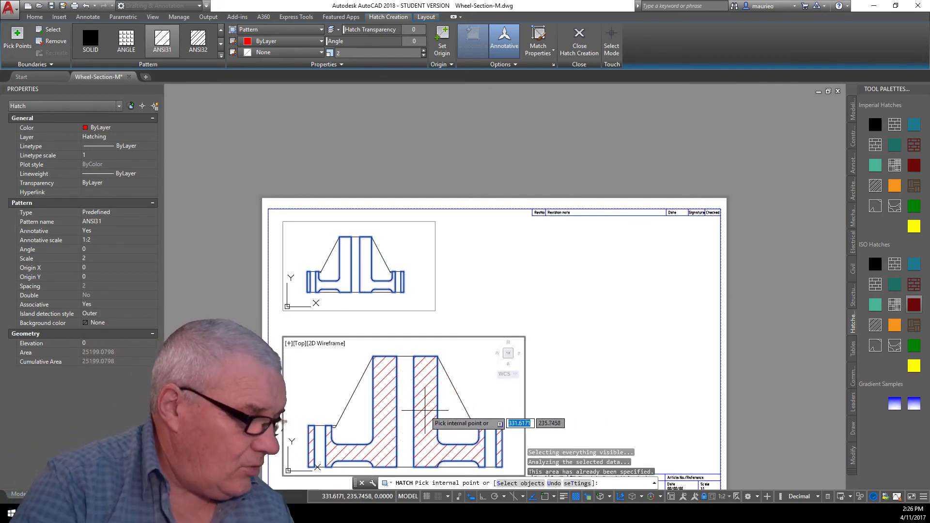
right_click(425, 411)
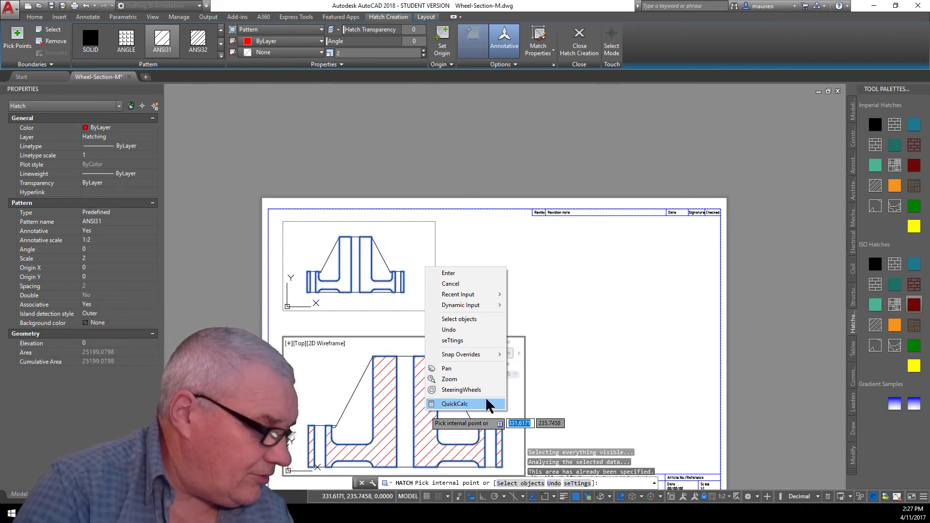
click(565, 392)
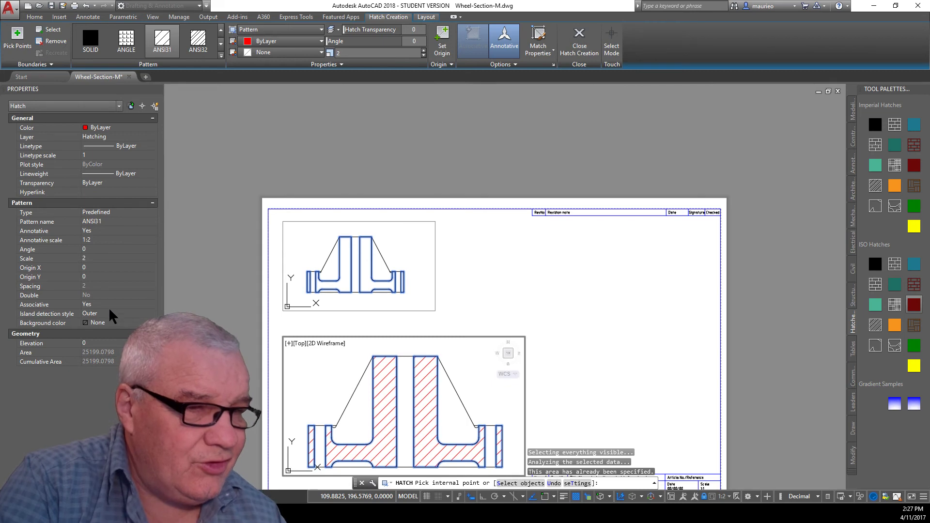
Step: Add the 1:4 annotative scale to the new hatch for the smaller viewport and finish the hatch
click(117, 241)
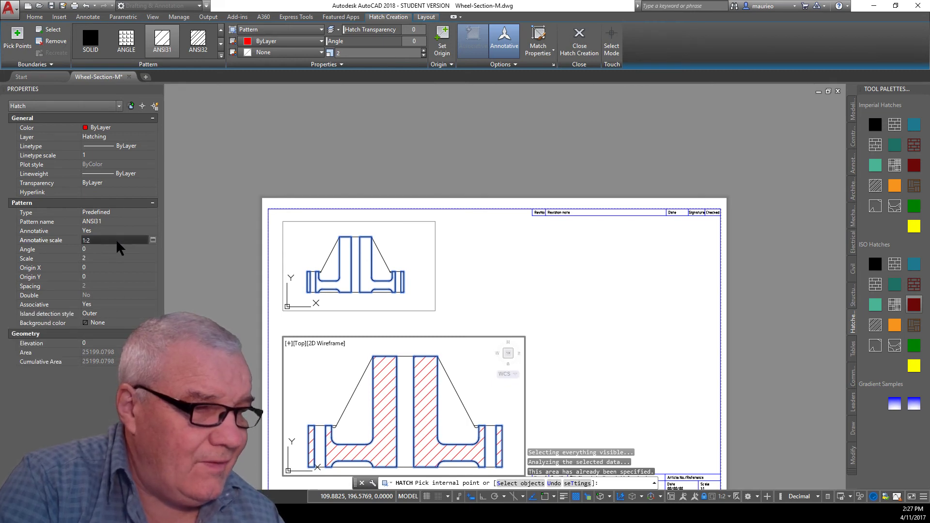
click(153, 240)
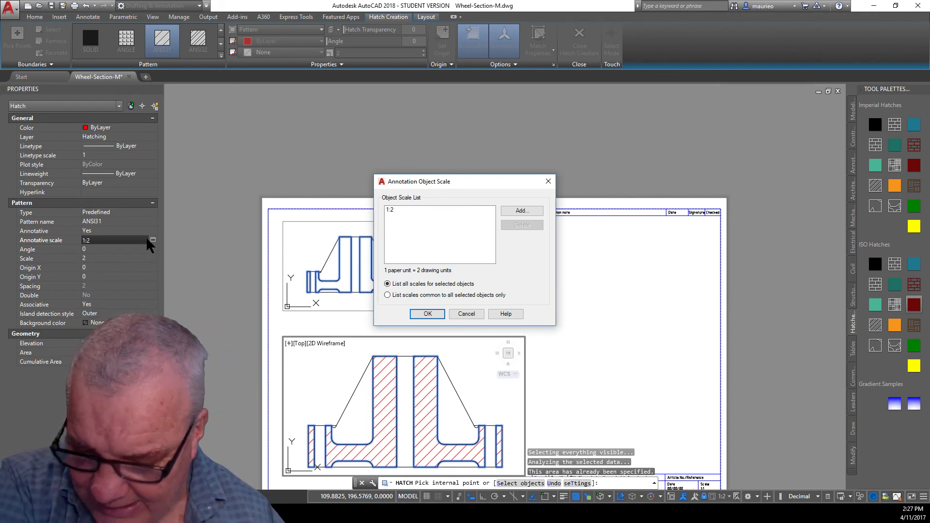
click(521, 211)
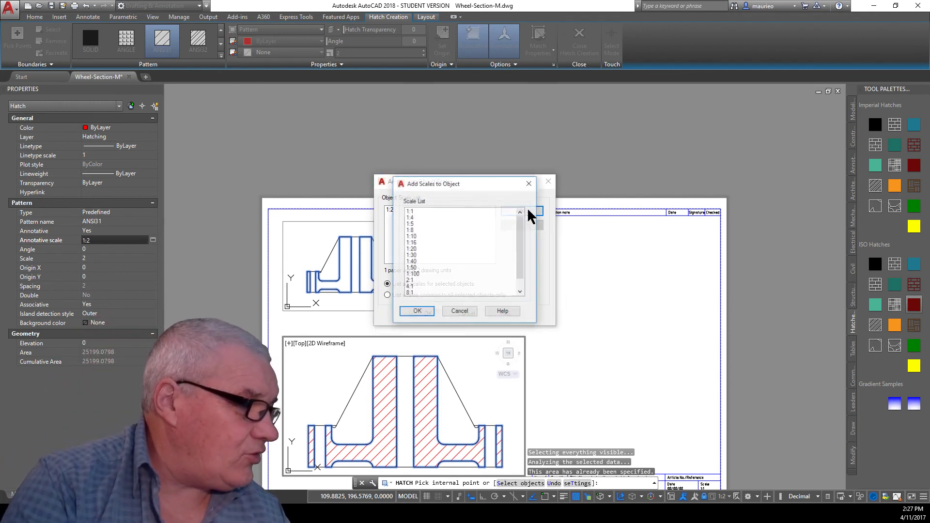
click(411, 218)
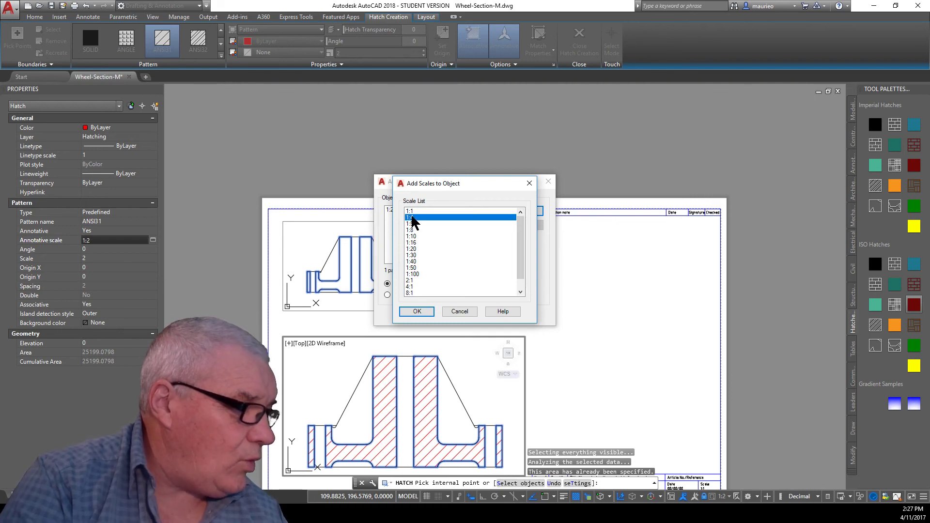
click(419, 313)
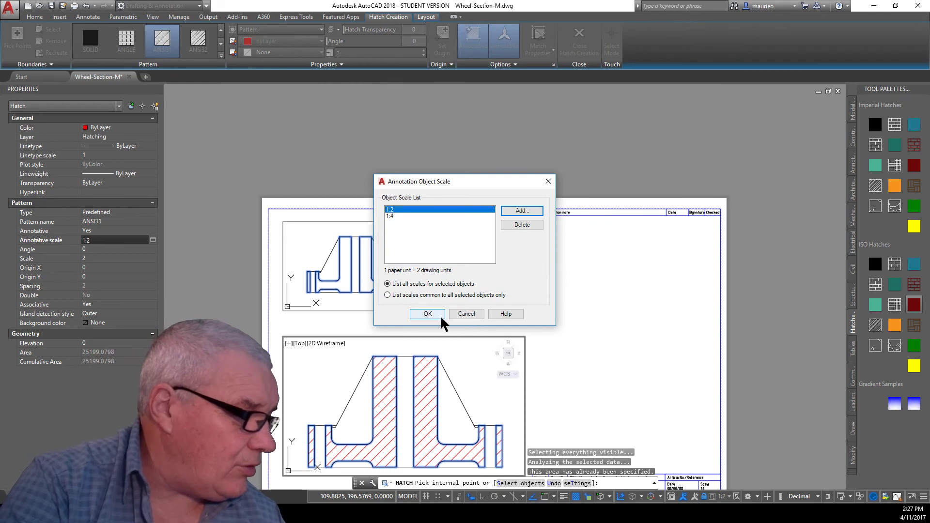
click(428, 314)
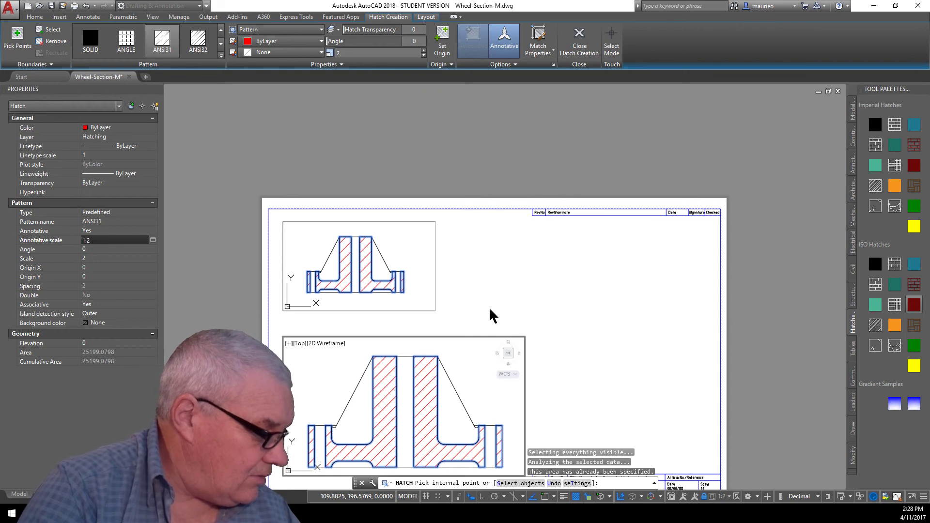
key(Return)
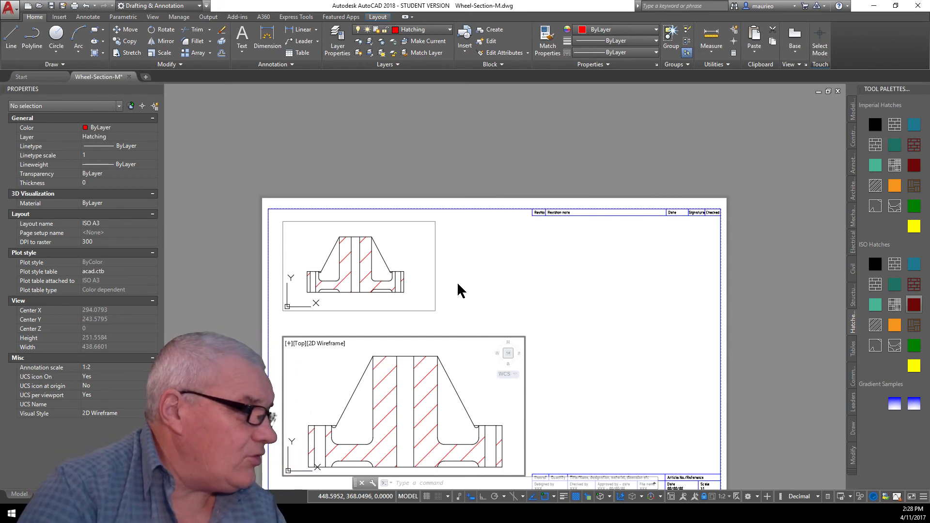
Step: Activate the smaller viewport and select its hatch to examine the annotative scale and pattern properties
scroll(457, 282, down, 6)
scroll(472, 327, up, 6)
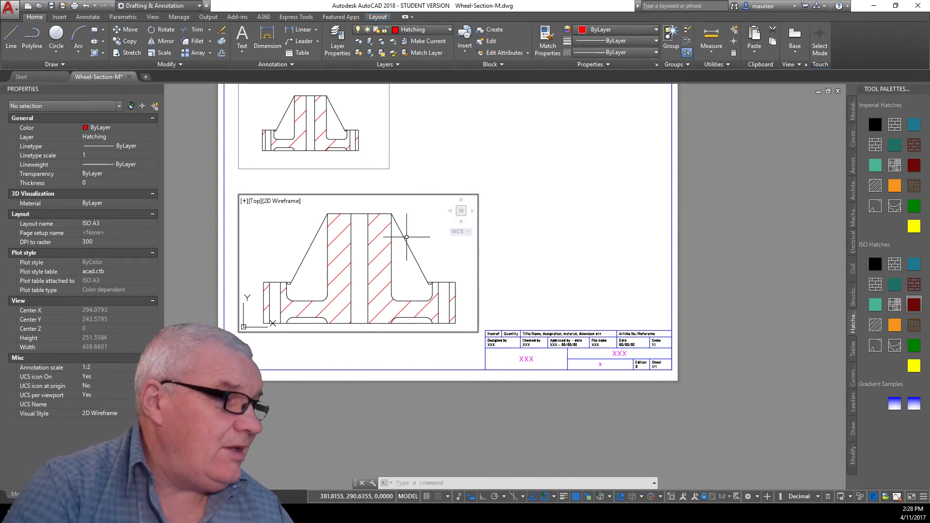
click(320, 116)
click(321, 115)
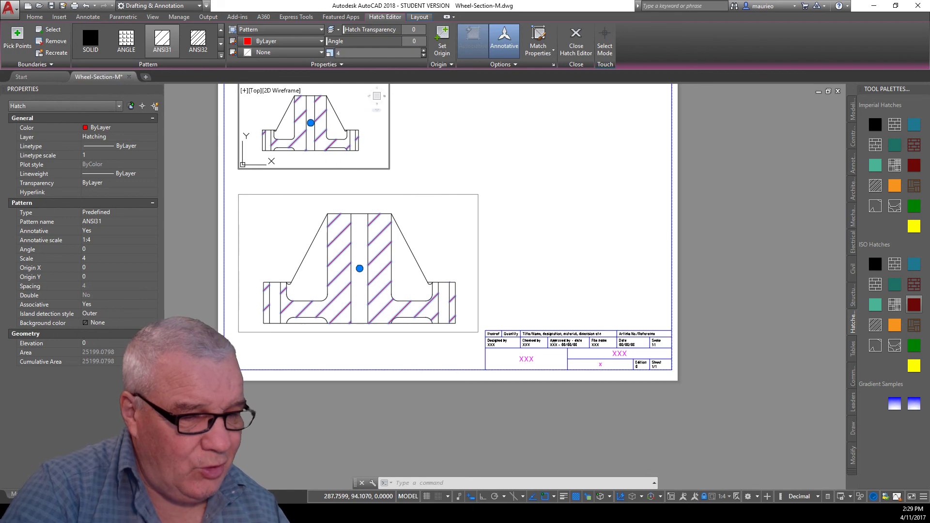
Step: Examine the wheel section's hatching in model space and return to the ISO A3 layout to compare both viewports
click(18, 493)
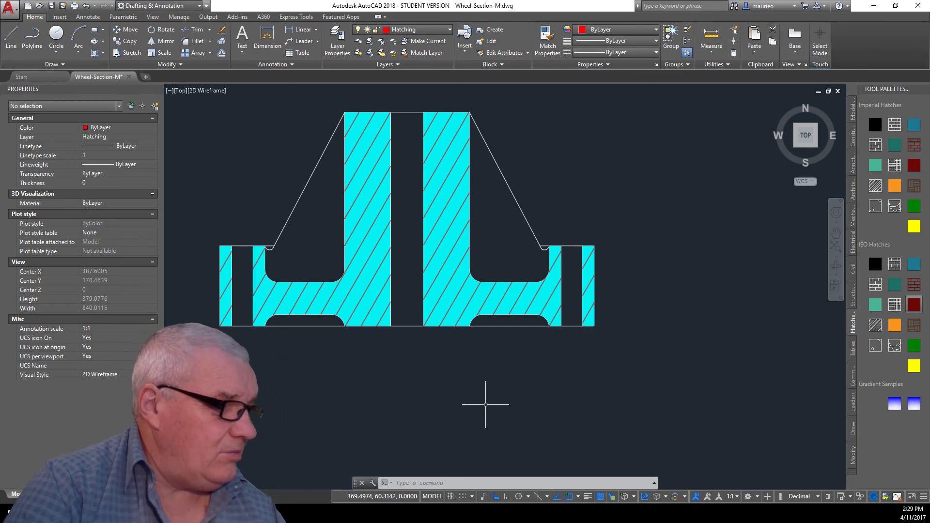
scroll(485, 404, down, 7)
scroll(486, 405, up, 10)
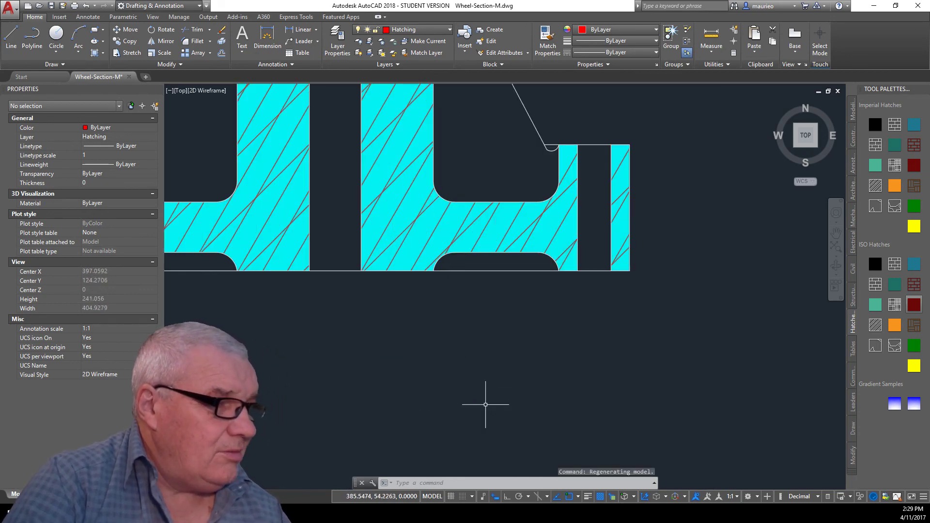
scroll(486, 405, down, 4)
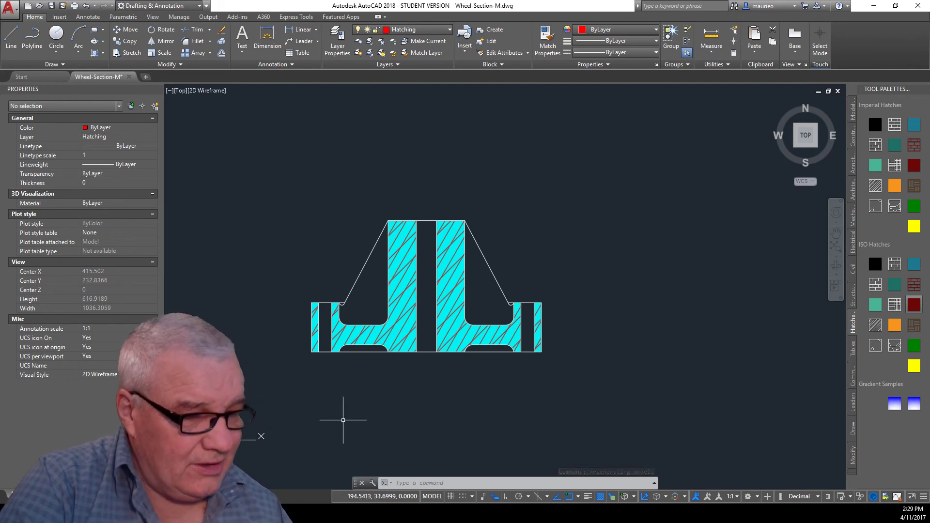
click(92, 493)
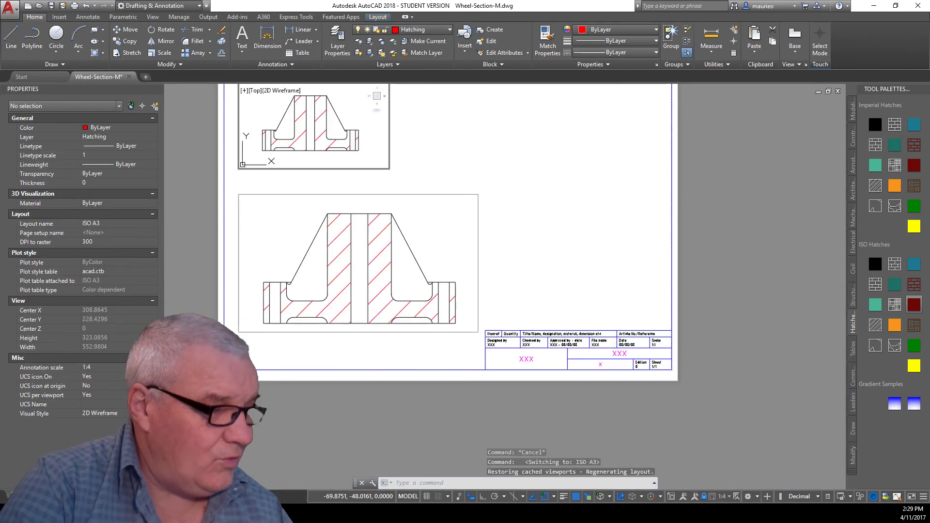
scroll(266, 305, down, 4)
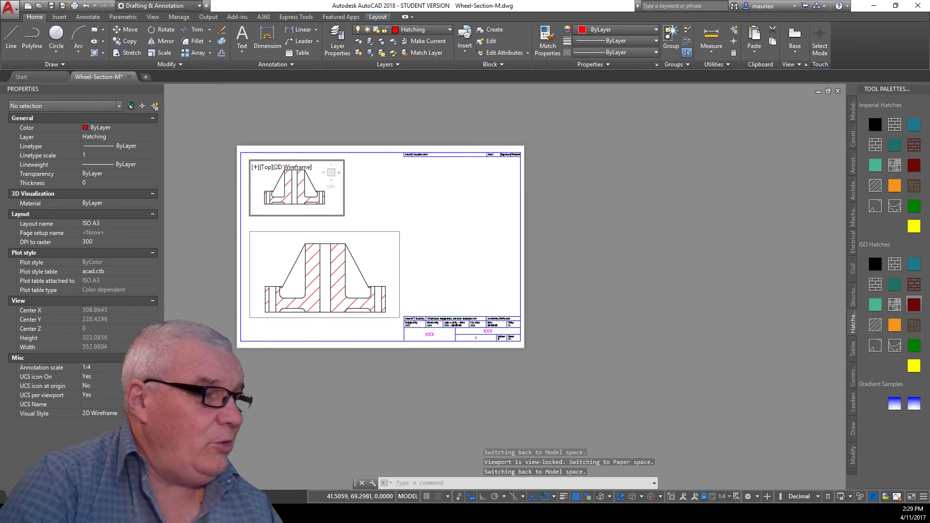
scroll(270, 295, up, 2)
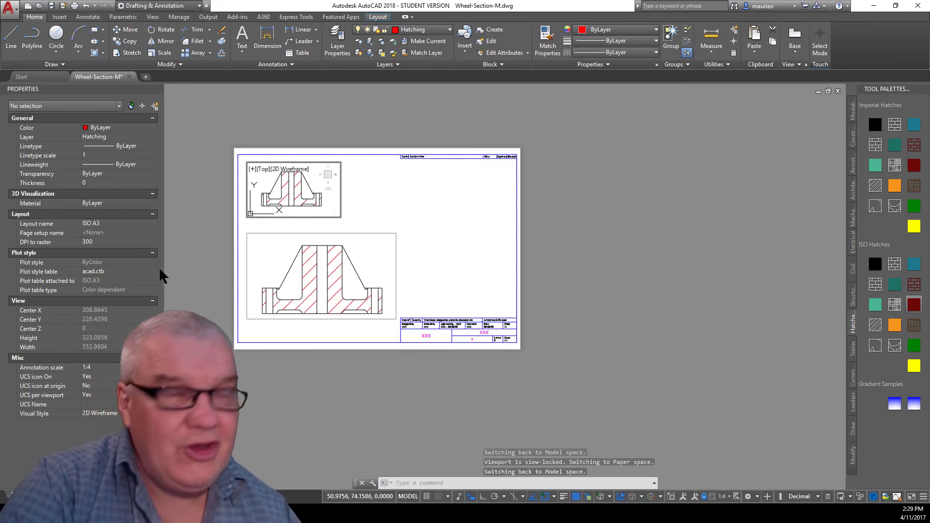
Step: Save the drawing as Wheel-Section-M in the COURSE FILES folder, replacing the existing file, and close it
click(15, 7)
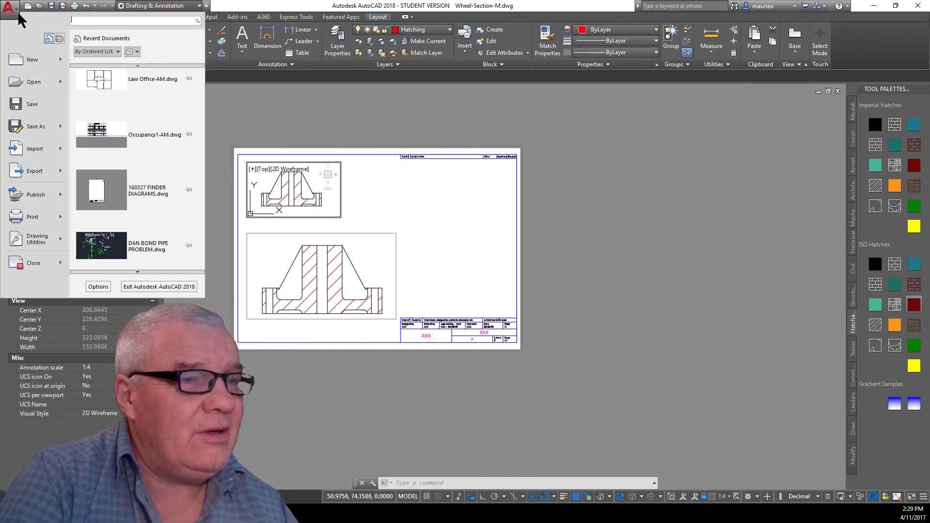
click(29, 125)
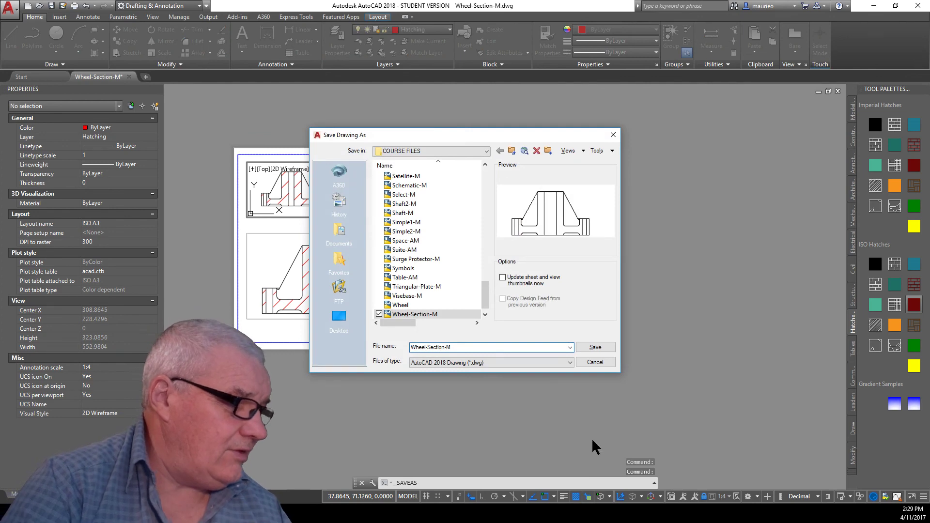
click(595, 348)
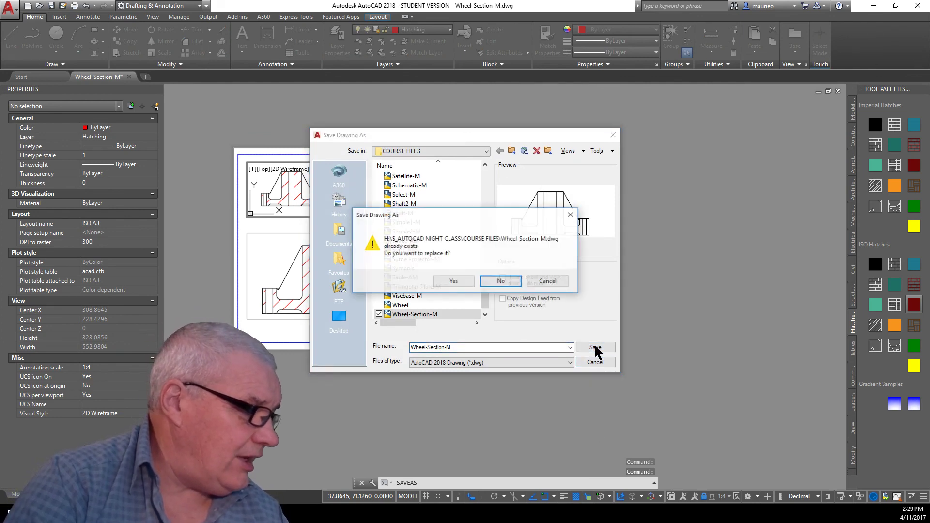
click(461, 278)
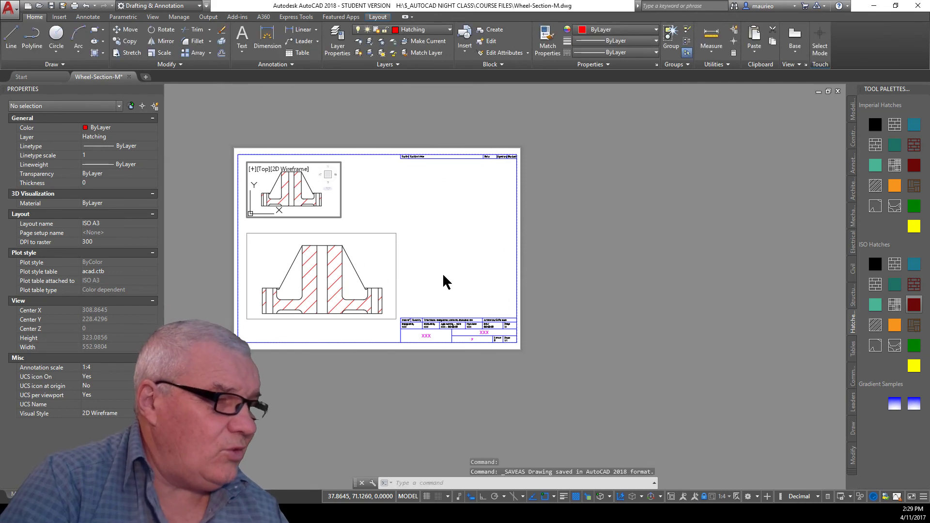
click(16, 10)
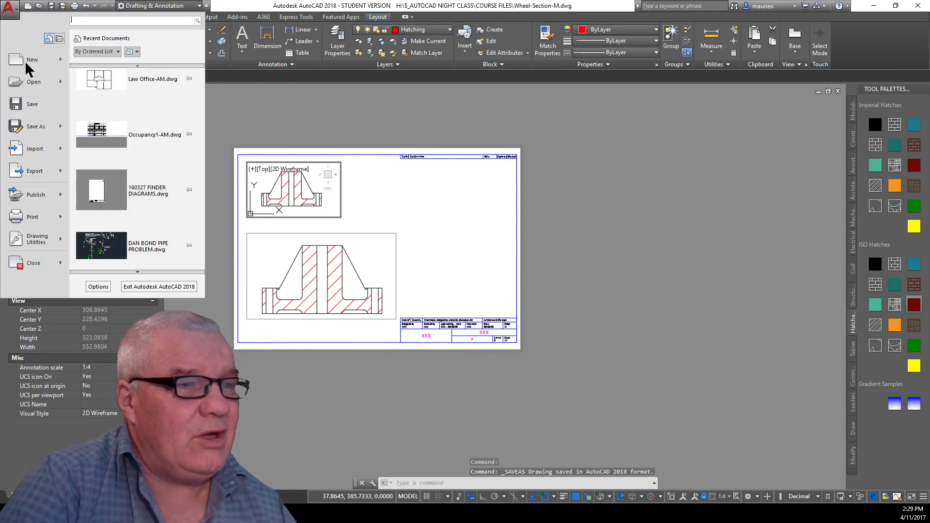
click(34, 263)
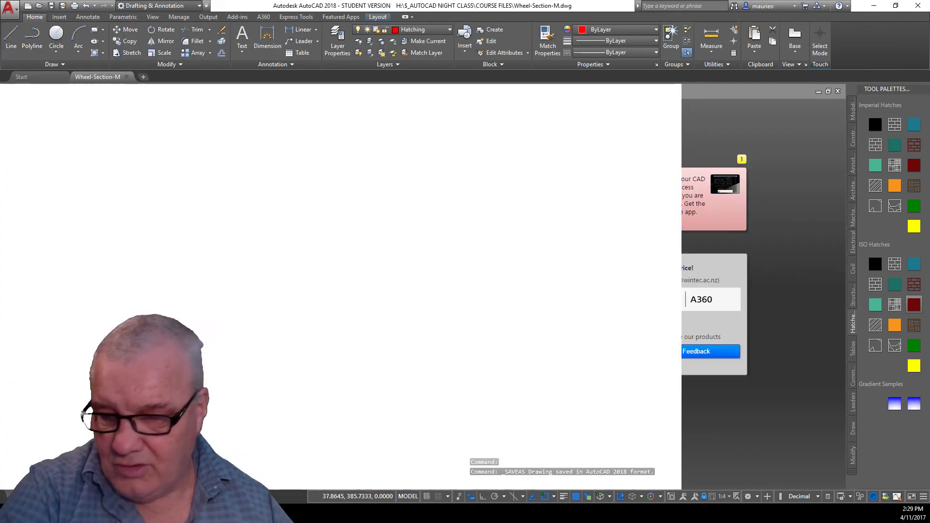